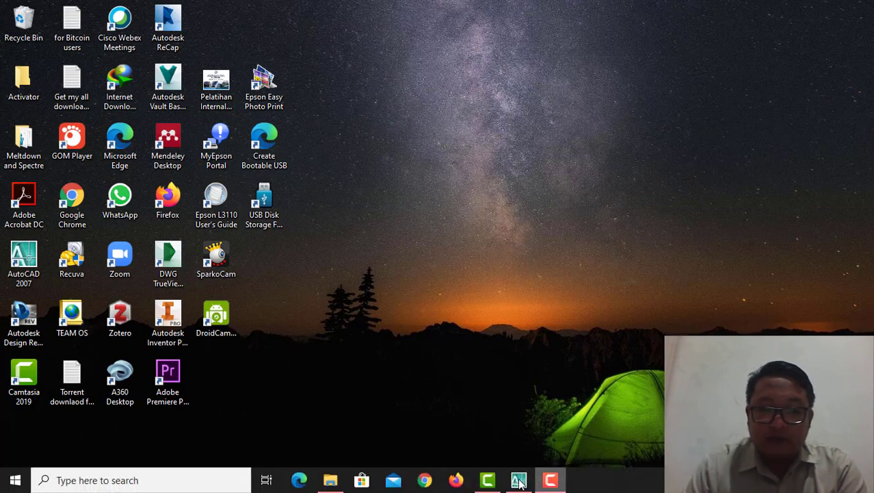
- Switch to AutoCAD and view the three gas cylinder foundation views inside the rectangular border of PONDASI TABUNG GAS.dwg
click(516, 481)
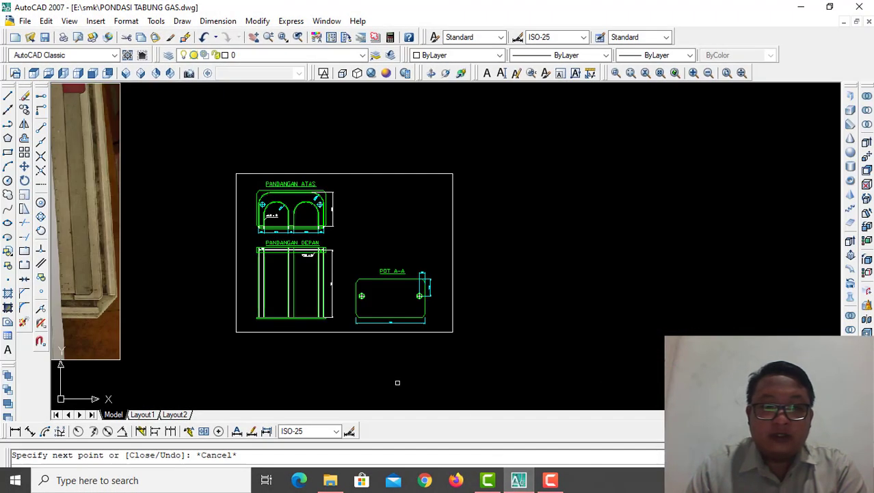
scroll(293, 308, up, 3)
scroll(293, 308, down, 5)
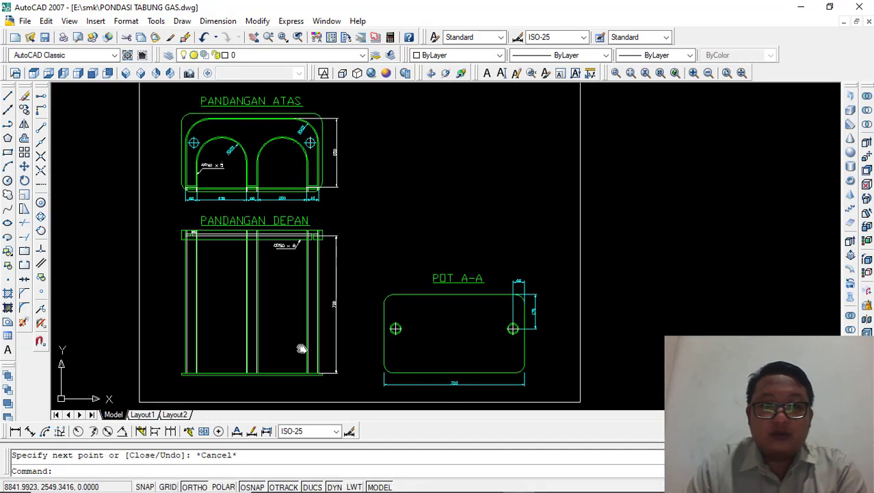
scroll(301, 349, up, 1)
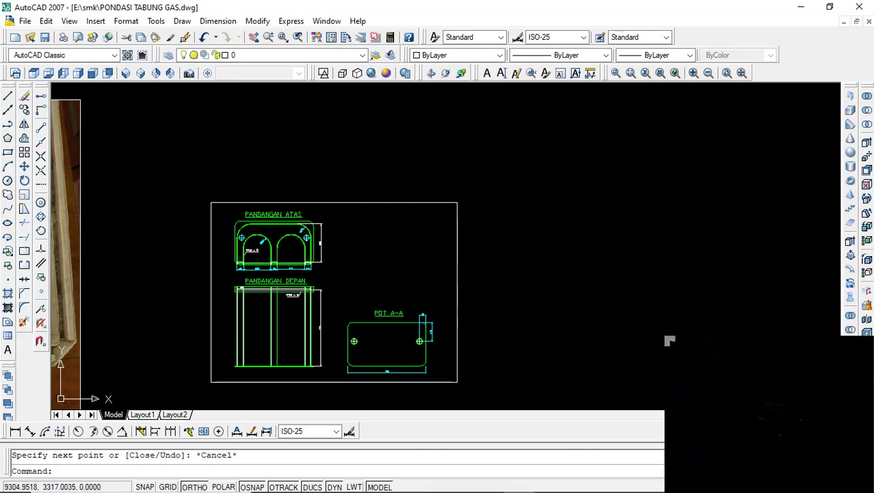
scroll(351, 260, up, 2)
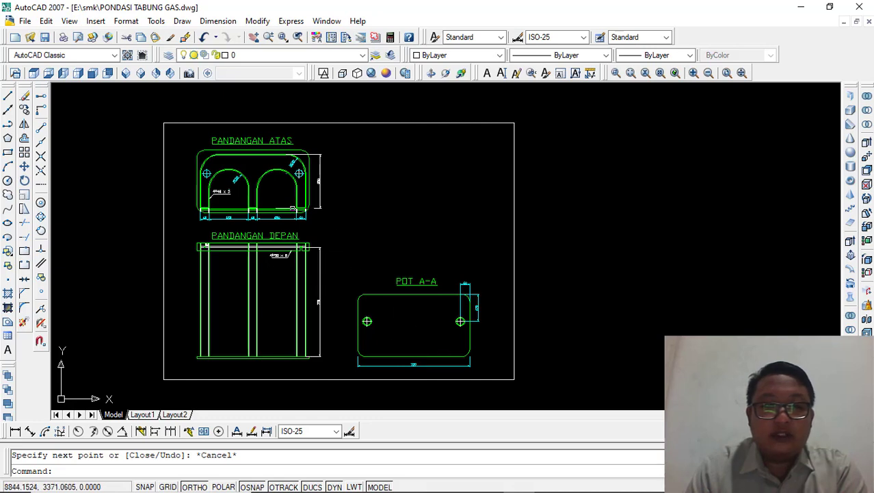
click(168, 123)
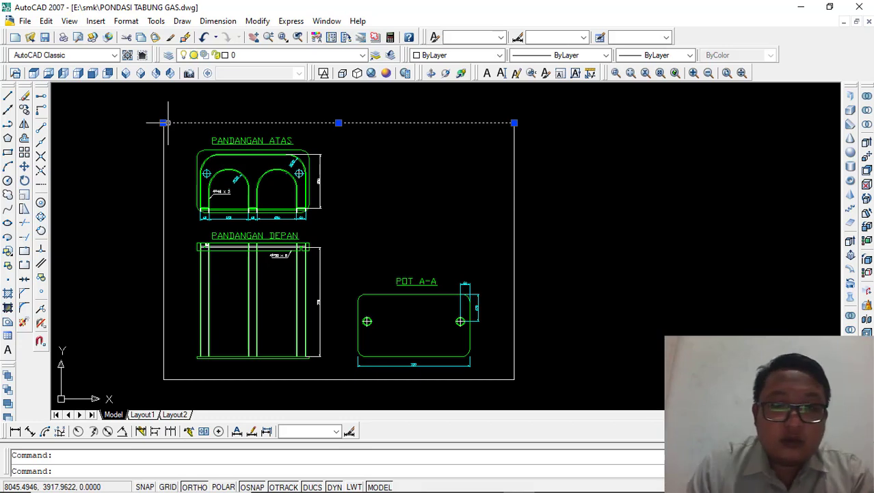
key(Escape)
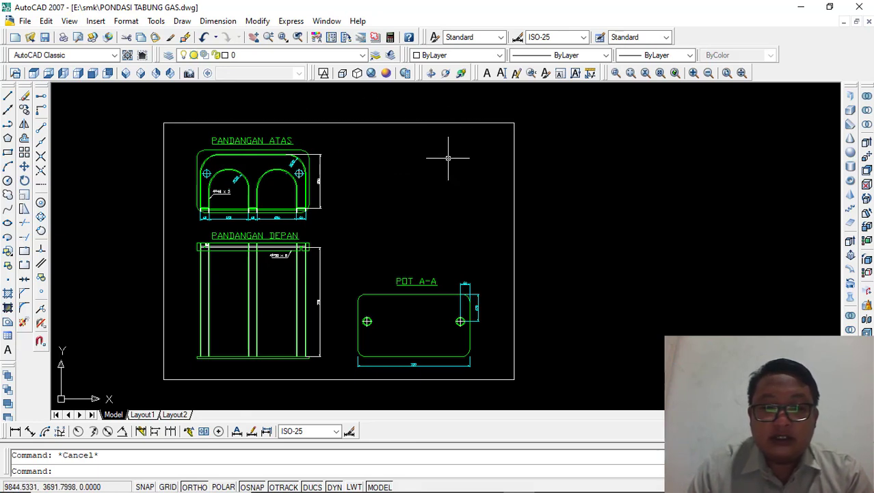
click(25, 22)
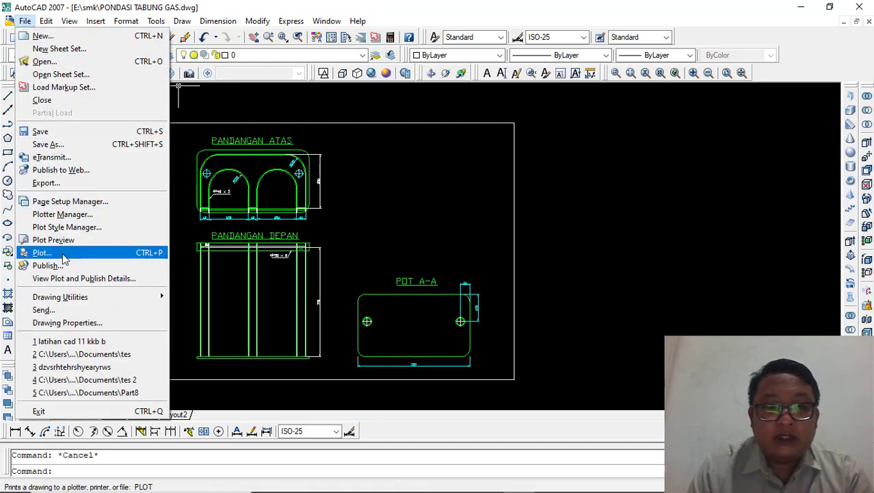
click(369, 249)
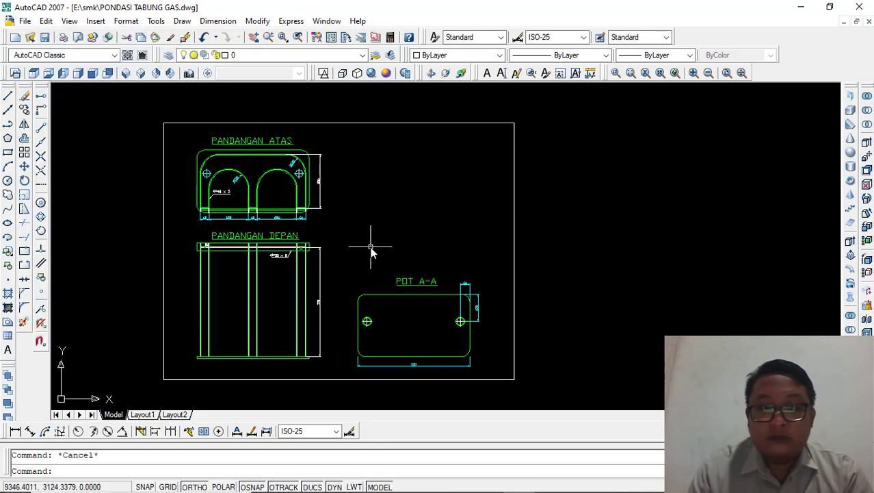
click(402, 233)
key(Escape)
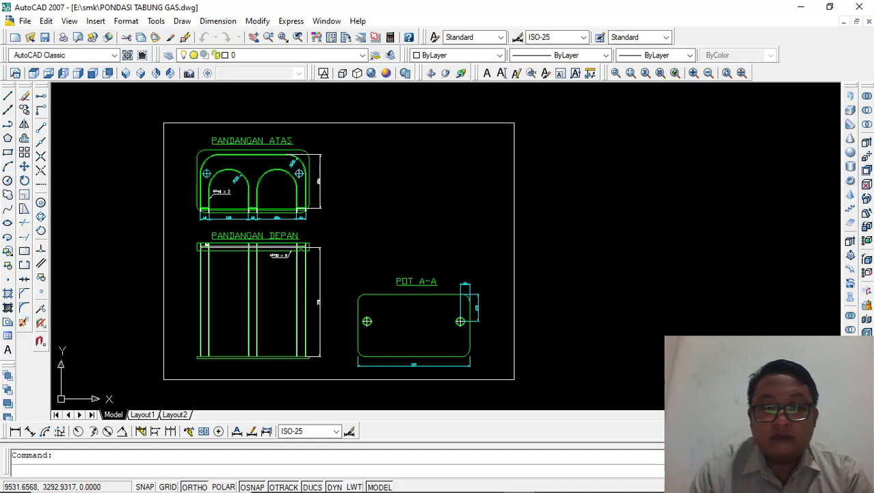
- Open the Plot settings for the model, reposition the dialog beside the drawing and expand it to show the additional options
key(ctrl+p)
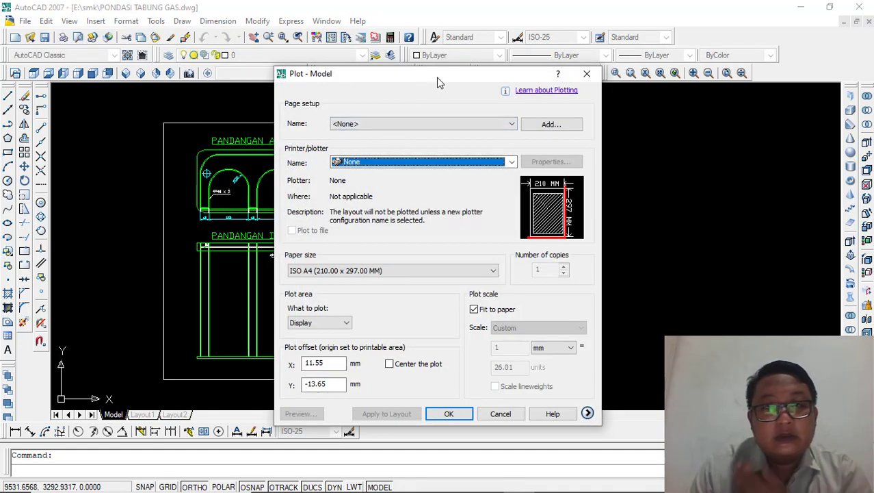
mouse_move(458, 80)
mouse_down()
mouse_move(623, 35)
mouse_move(641, 52)
mouse_up()
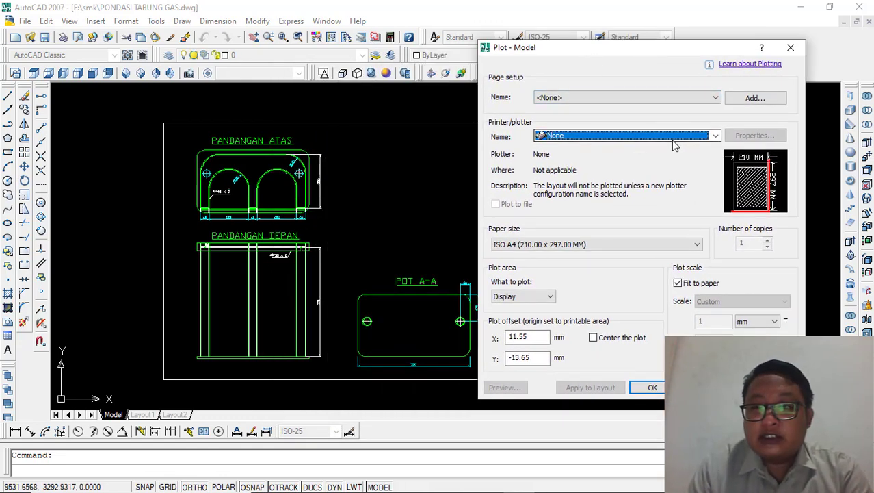
drag(671, 52, 582, 56)
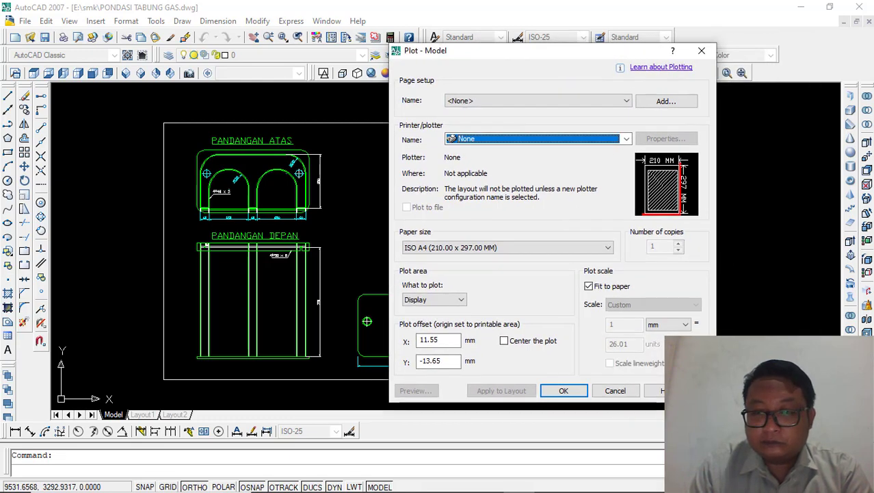
click(702, 390)
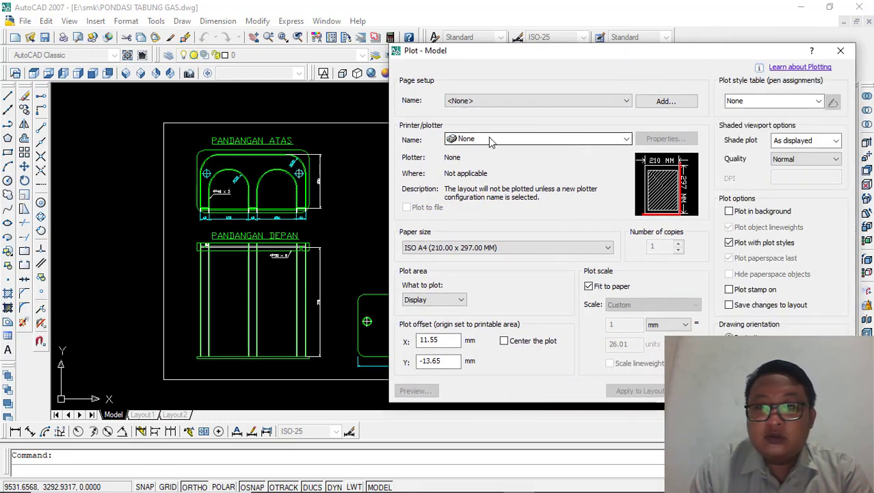
- Choose EPSON L3110 Series as the plotter and A4 (210 x 297 mm) as the paper size
click(604, 142)
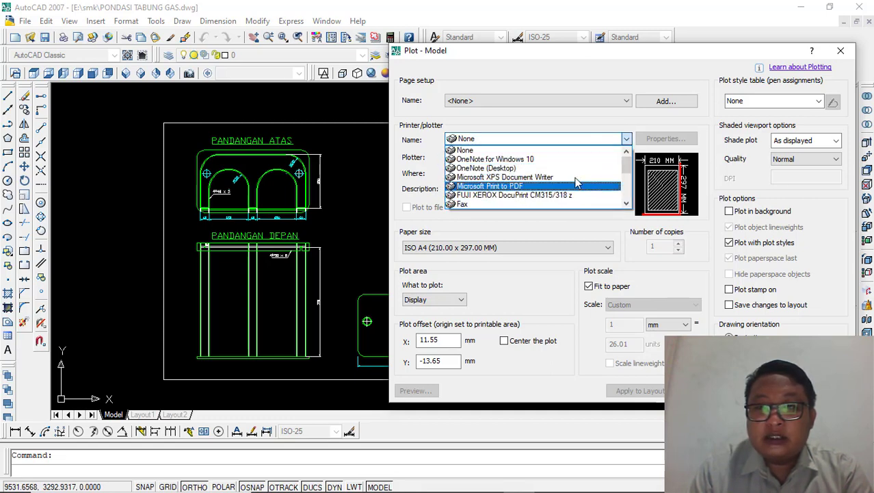
scroll(582, 173, down, 2)
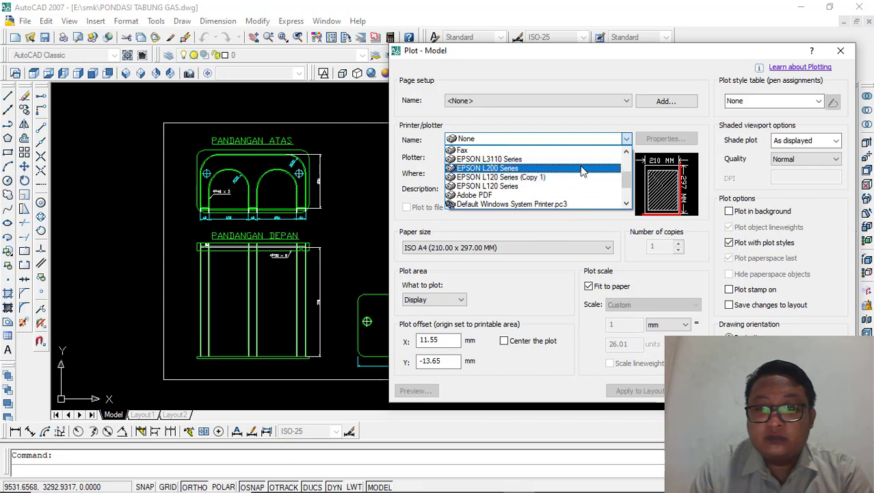
scroll(584, 167, down, 1)
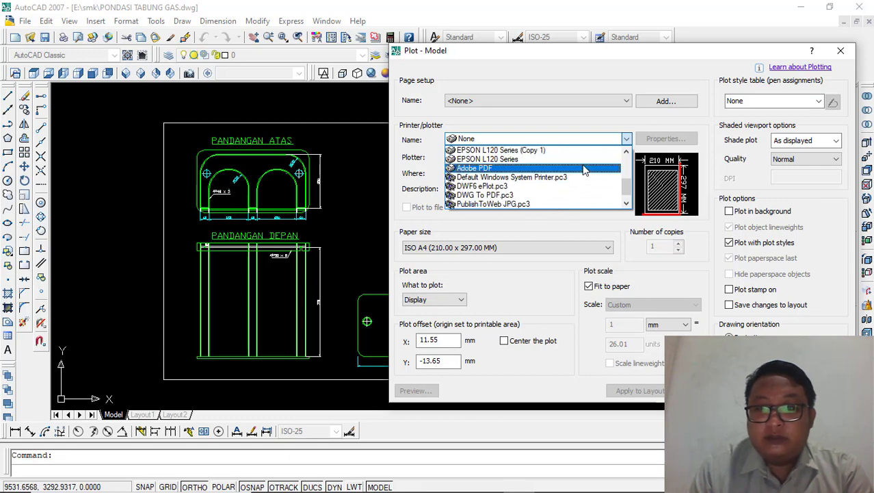
scroll(585, 168, up, 2)
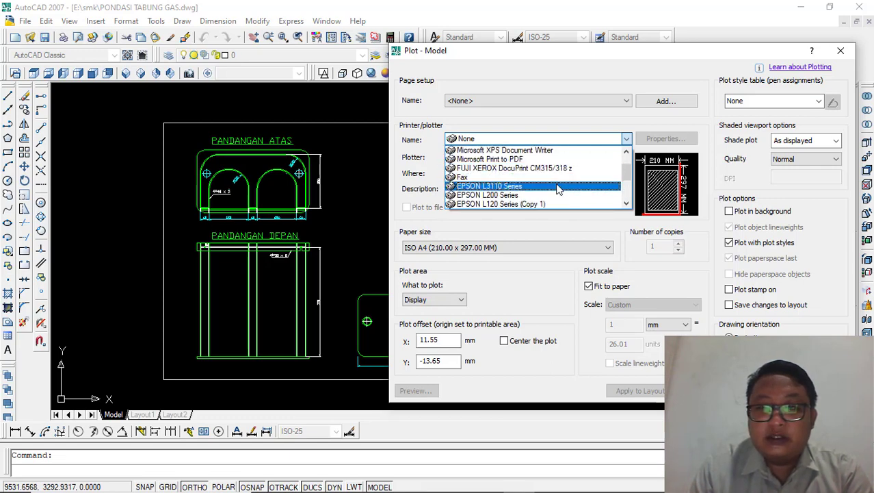
click(517, 186)
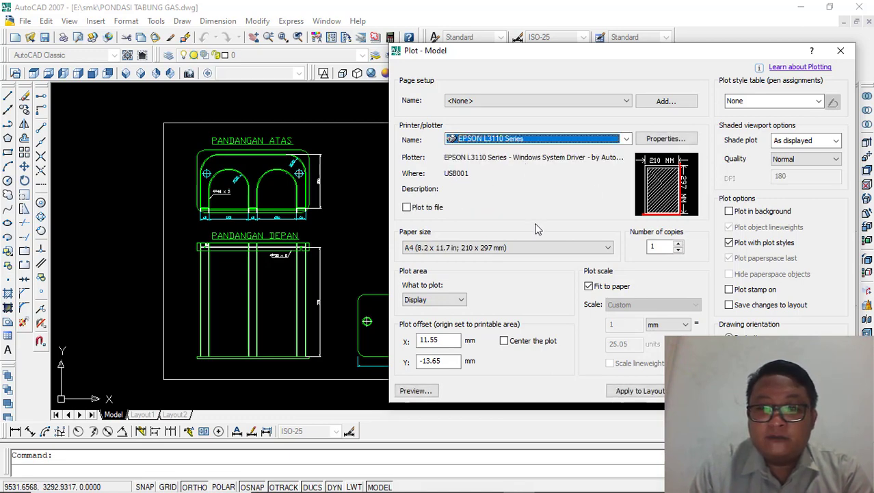
click(588, 248)
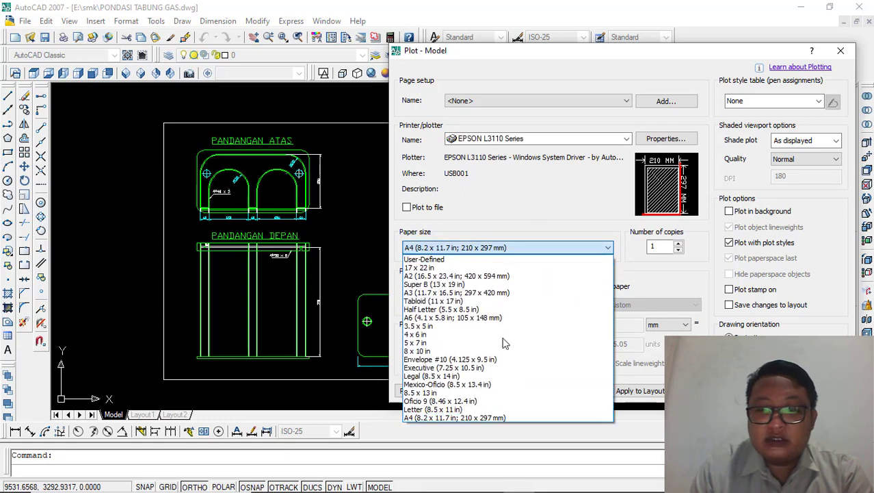
click(487, 415)
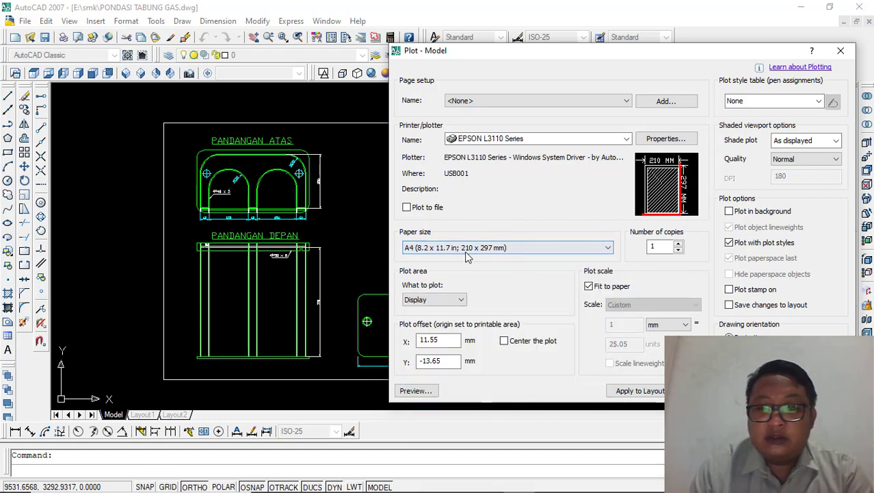
- Set the plot area to a window just outside the drawing's rectangular border and center the plot on the paper
click(461, 301)
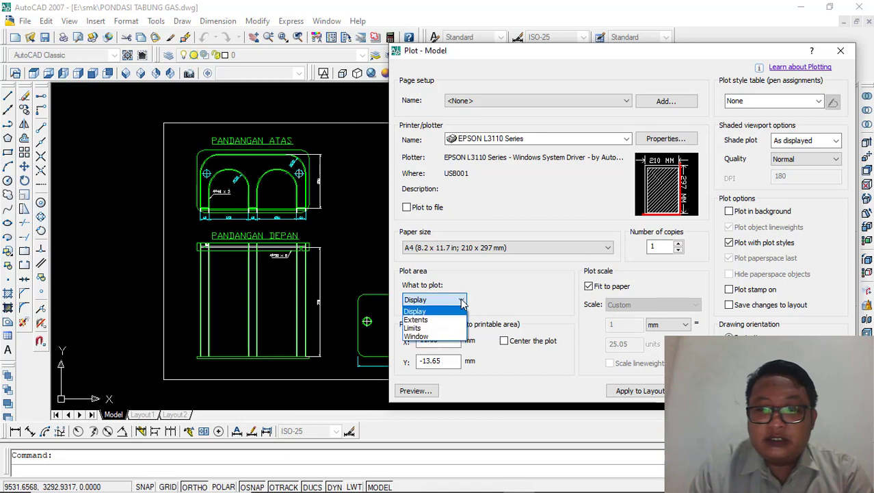
click(438, 340)
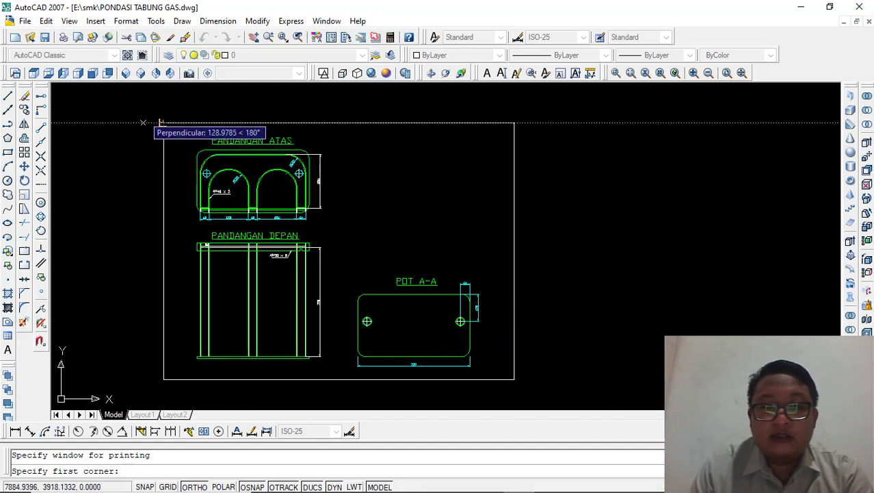
scroll(149, 110, up, 1)
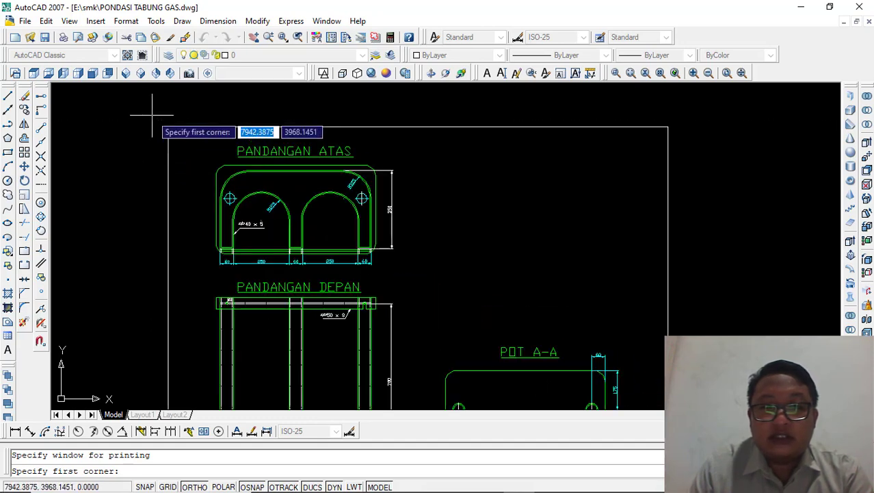
scroll(152, 115, down, 2)
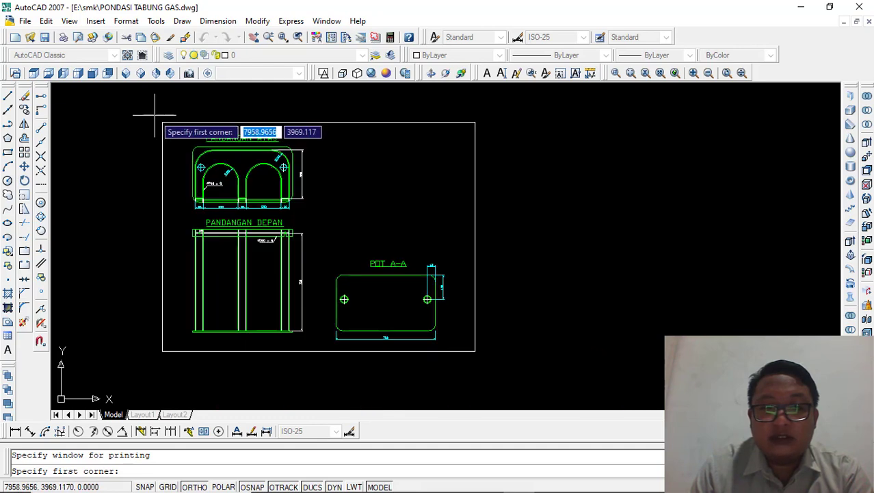
click(155, 115)
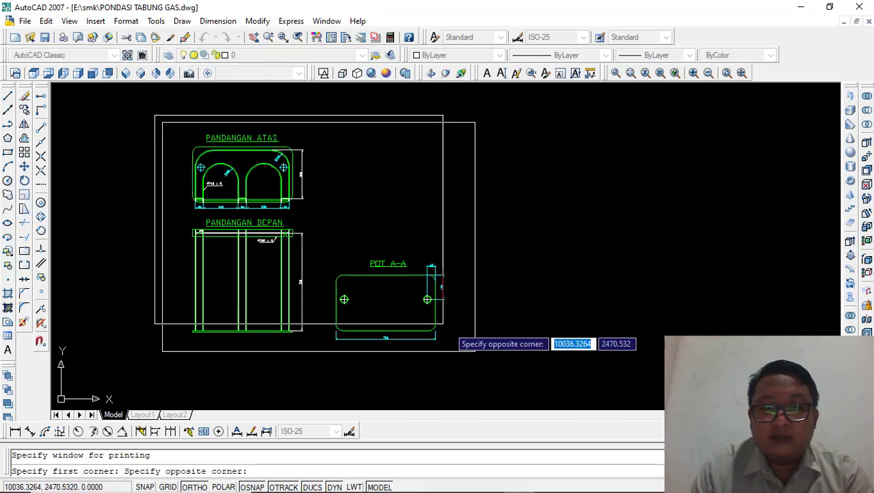
click(479, 356)
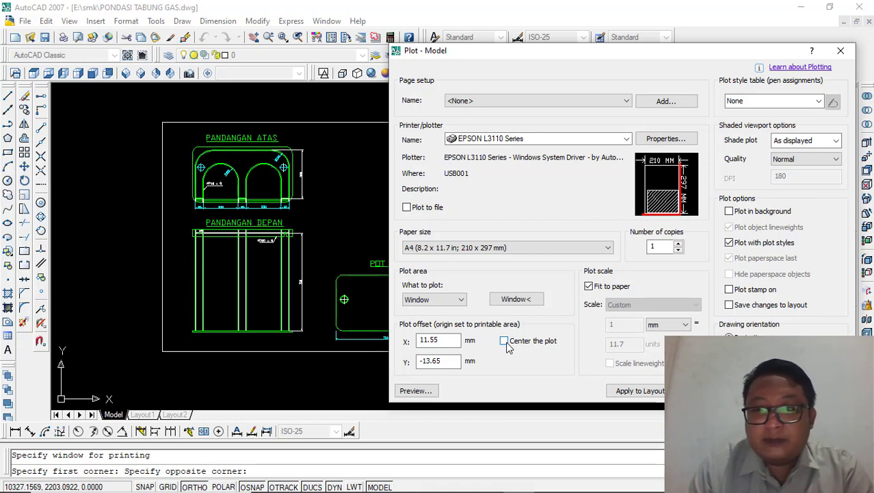
click(506, 343)
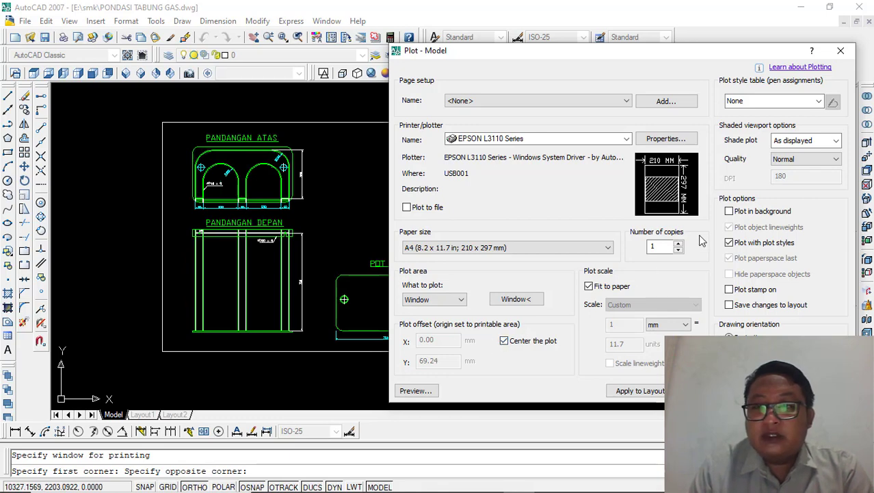
- Assign the monochrome.ctb plot style table to all layouts and set the shade plot to Wireframe
click(818, 102)
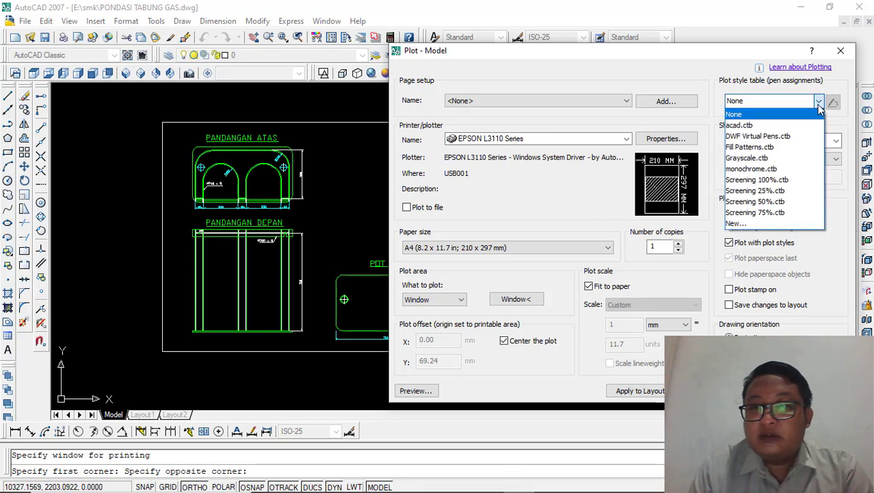
click(795, 169)
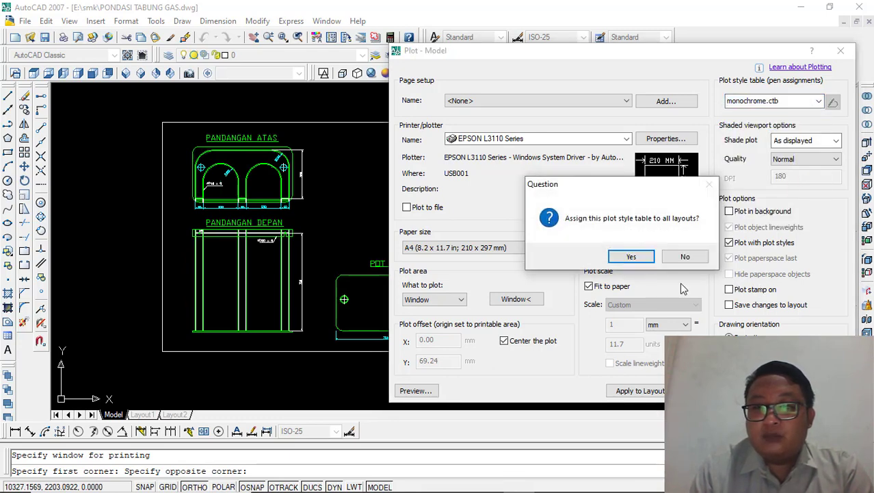
click(641, 258)
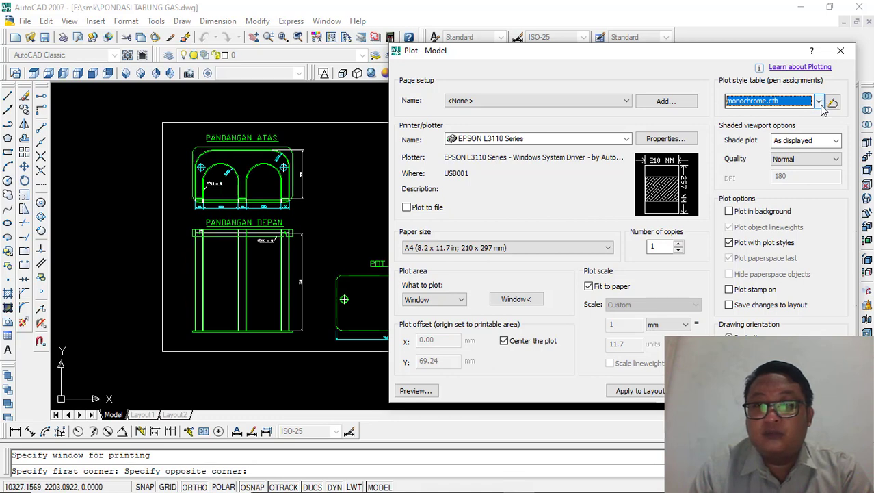
click(836, 141)
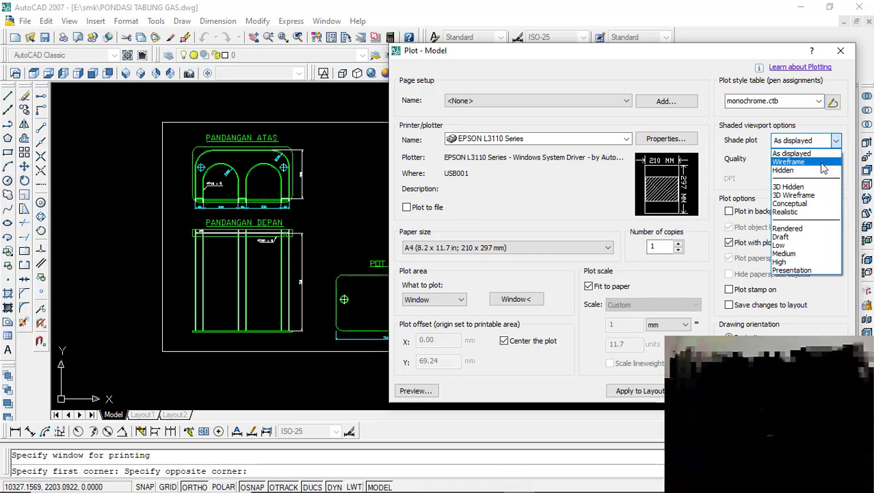
click(823, 164)
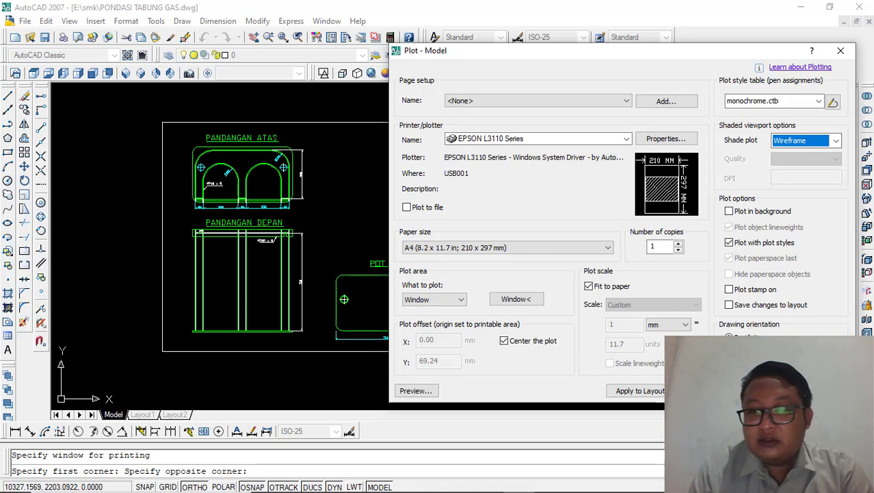
- Set the drawing orientation to landscape for the A4 plot
click(730, 351)
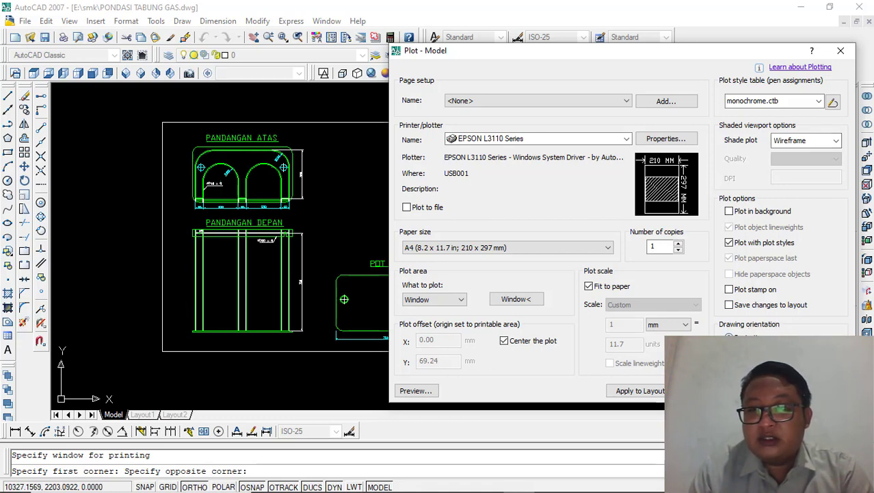
click(730, 338)
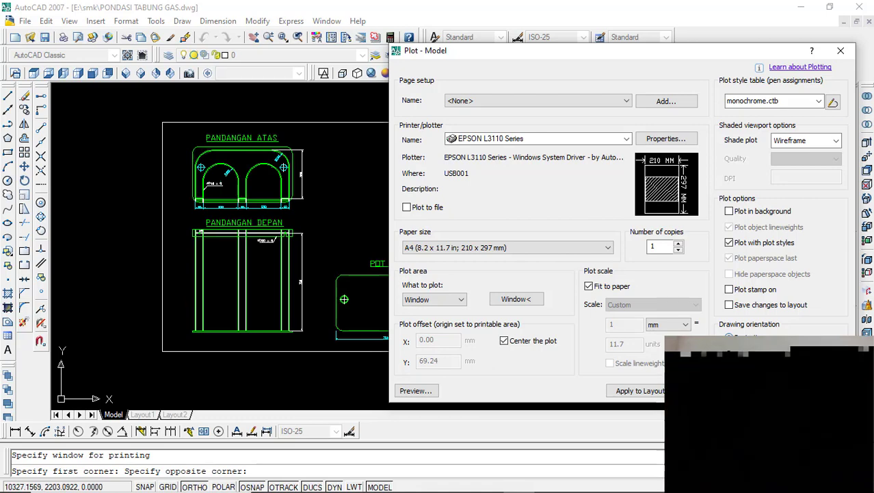
click(730, 352)
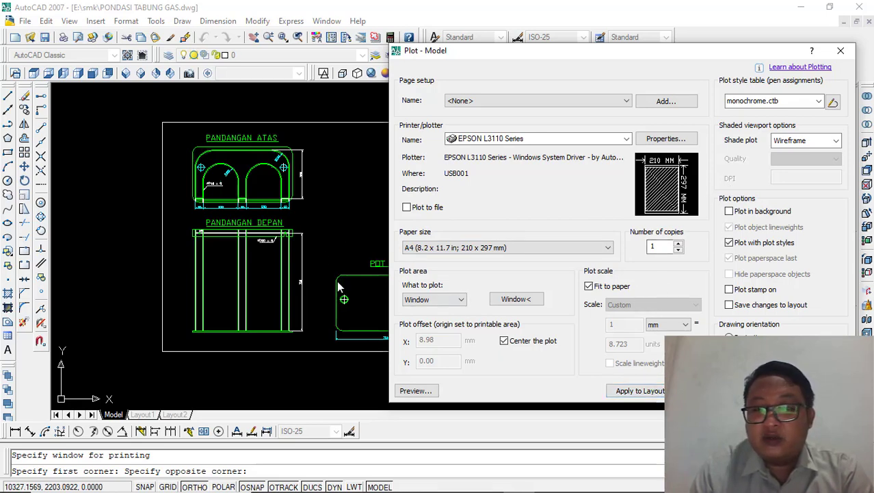
- Apply the current plot settings to the layout
click(647, 393)
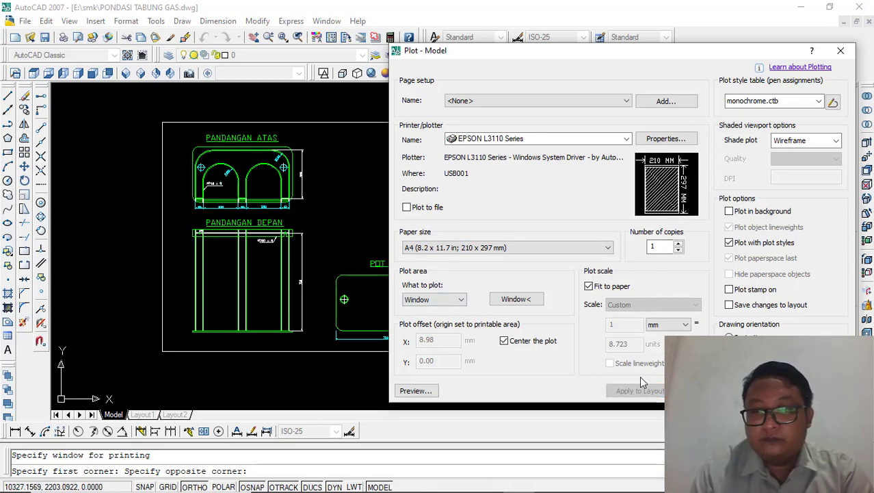
click(621, 288)
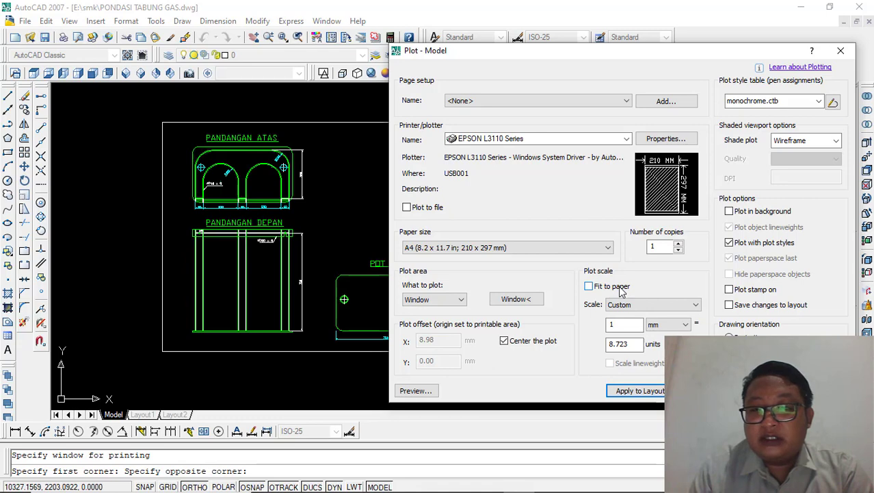
click(621, 288)
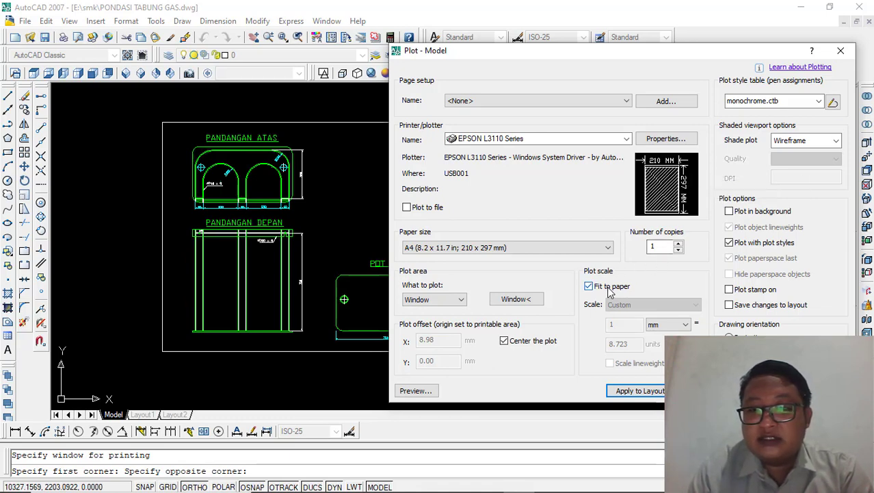
click(610, 290)
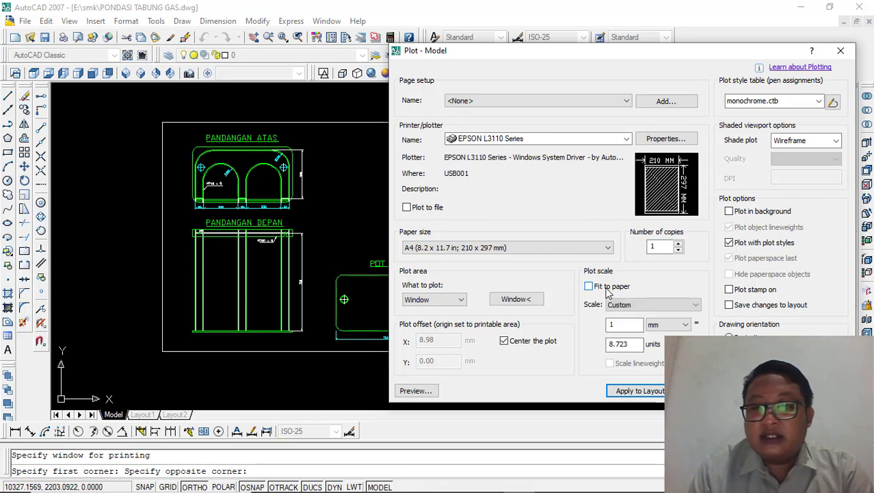
click(665, 307)
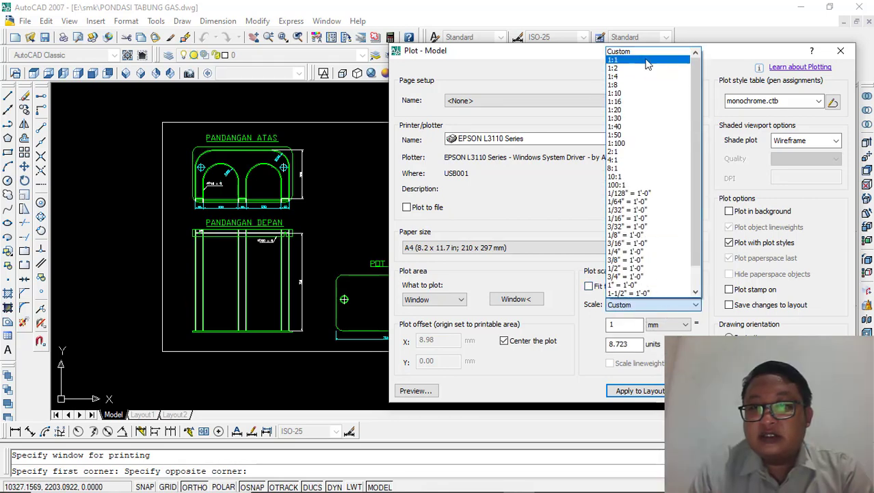
click(593, 319)
click(591, 288)
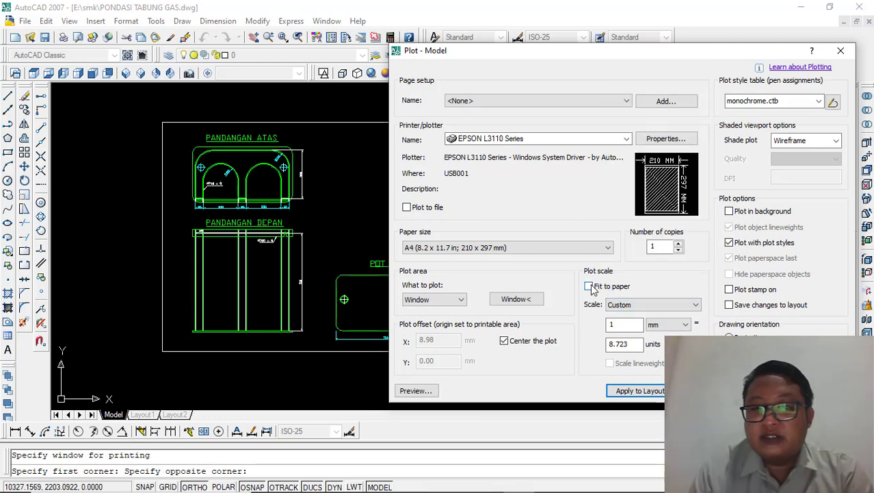
click(593, 288)
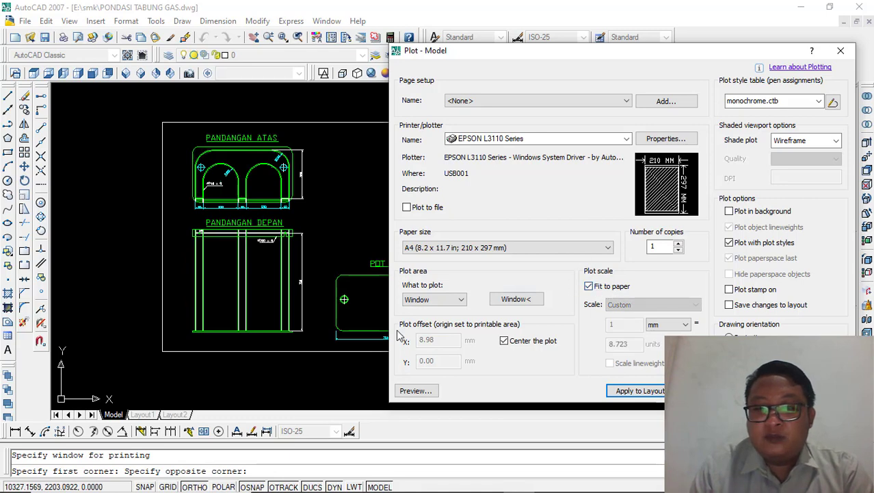
- Preview the A4 landscape plot, and leave the preview and the plot setup without printing
click(415, 391)
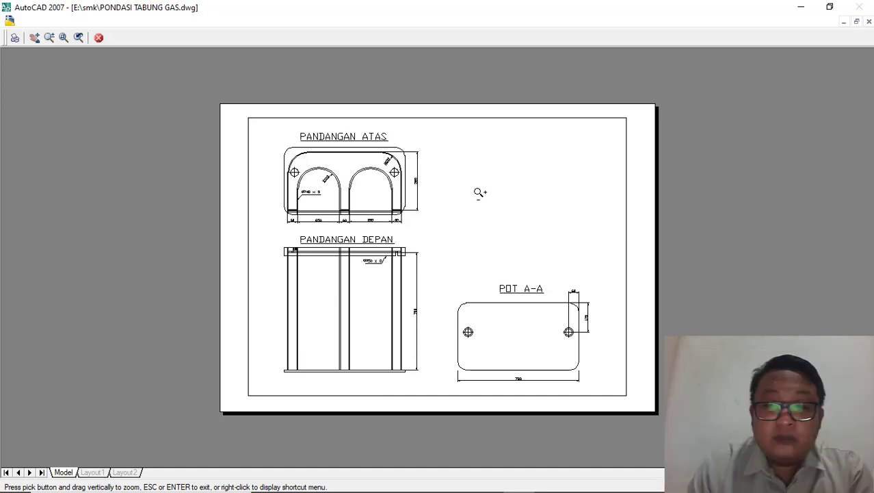
click(99, 39)
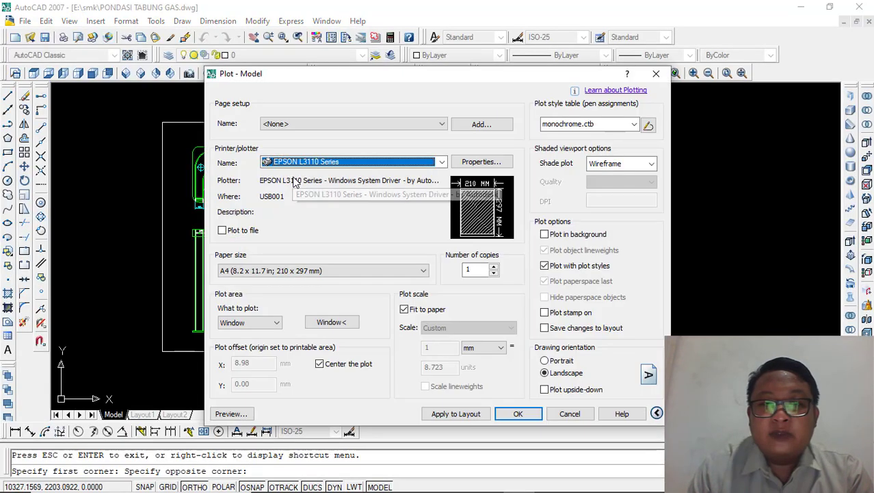
click(656, 73)
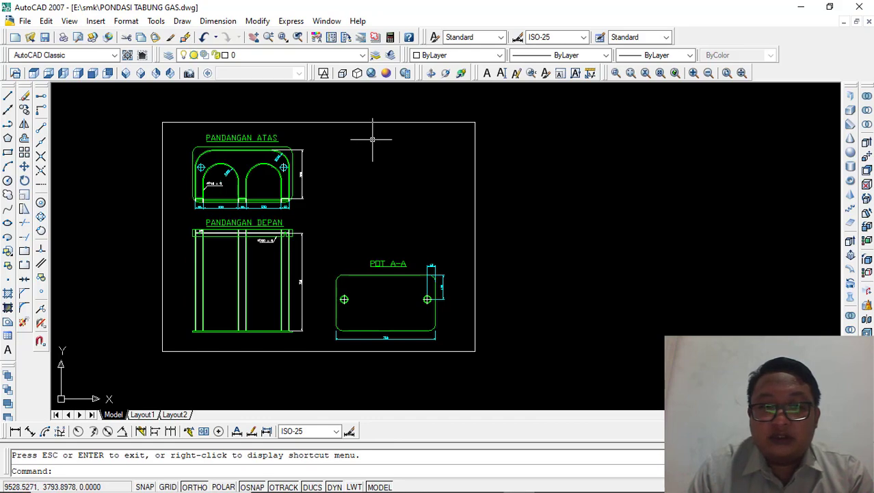
key(Escape)
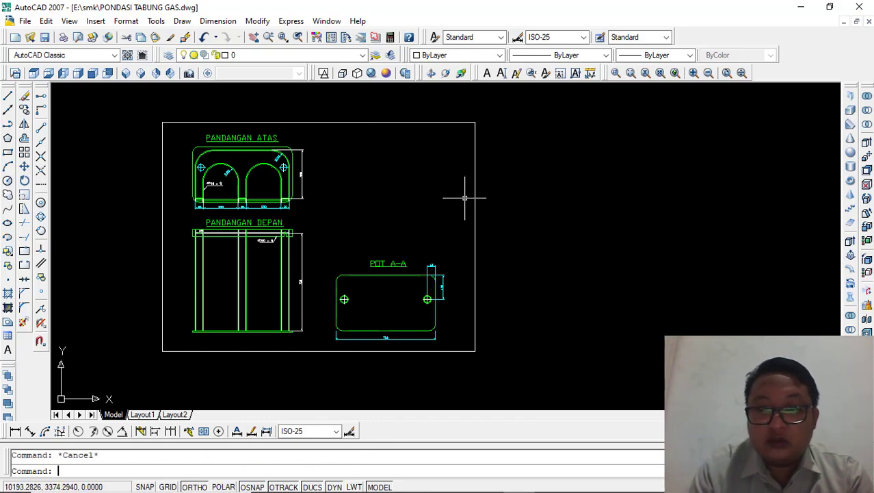
- Reopen the plot setup for the model and choose DWG To PDF.pc3 as the plotter
key(ctrl+p)
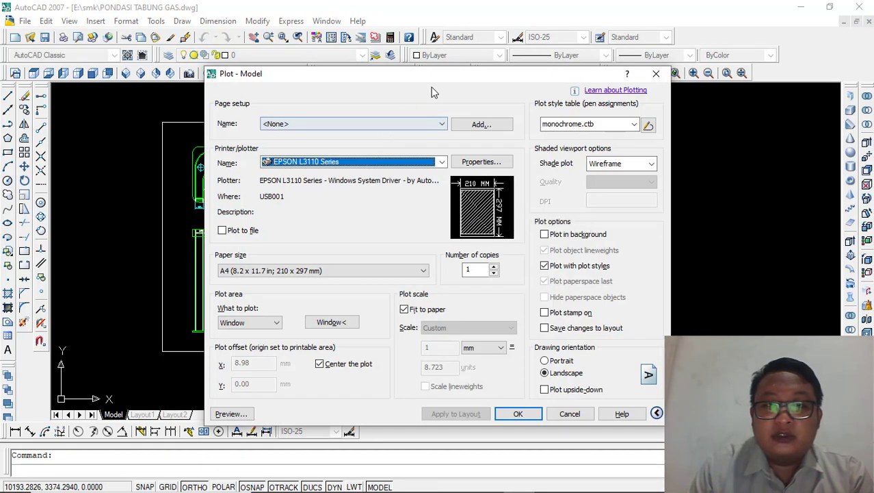
drag(426, 68, 589, 44)
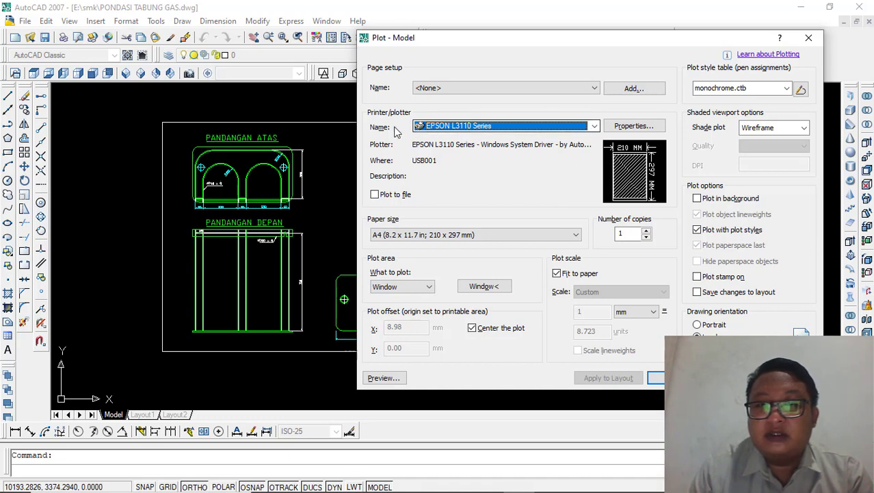
click(479, 127)
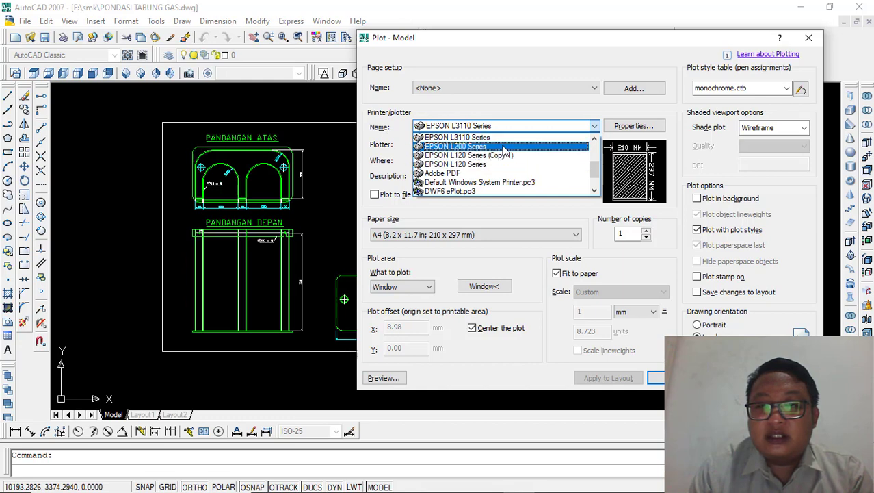
scroll(510, 167, up, 1)
scroll(513, 164, down, 2)
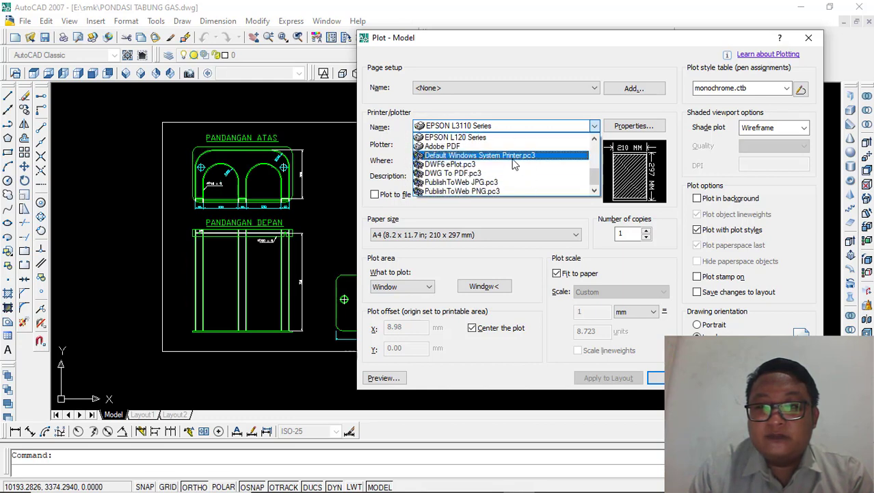
click(455, 174)
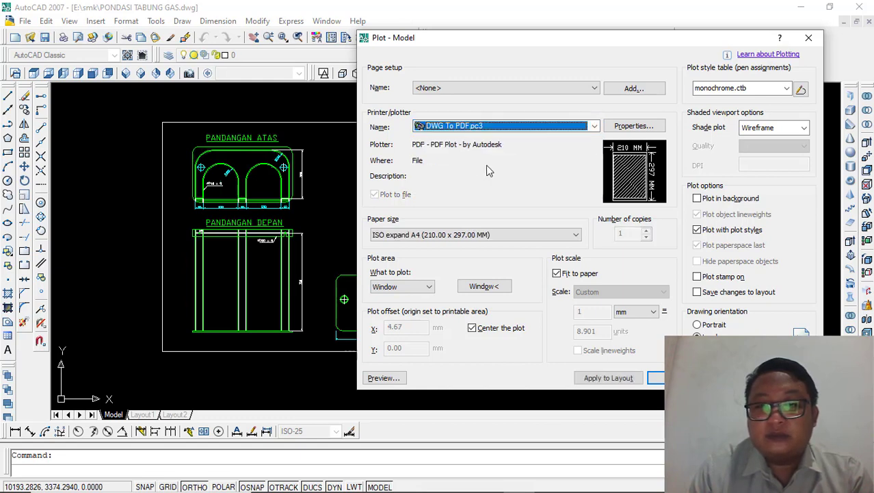
- Set the paper size to ISO A4 (210.00 x 297.00 MM) for the PDF plot
click(559, 236)
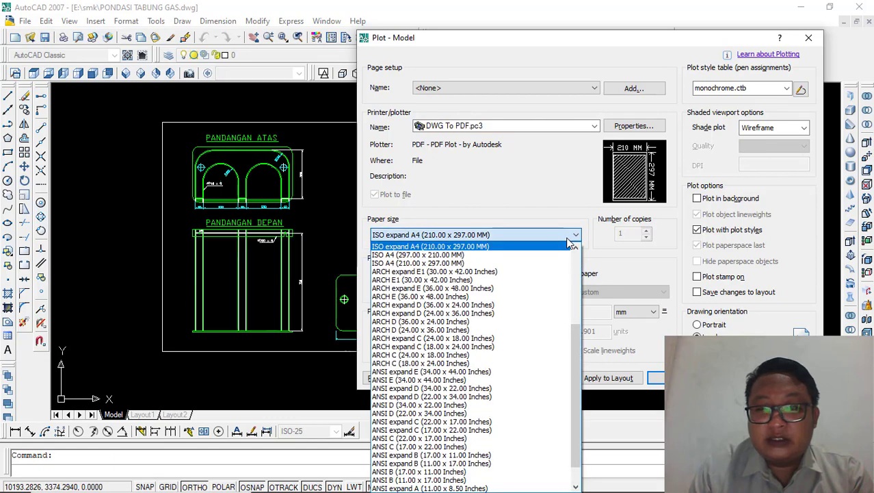
scroll(497, 308, up, 4)
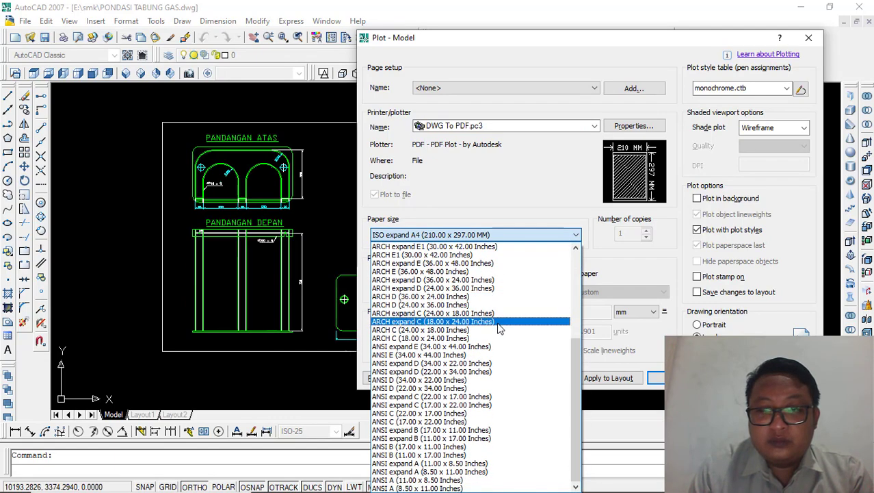
scroll(498, 250, up, 1)
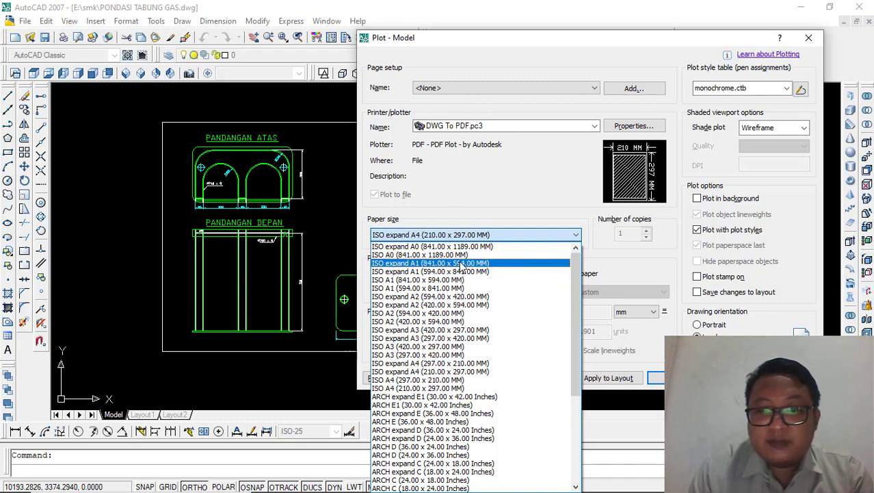
click(450, 388)
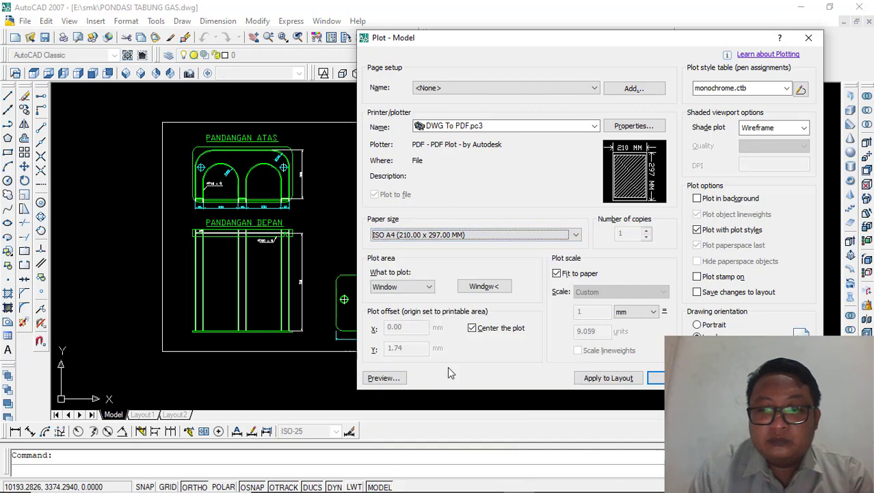
- Redefine the plot window with two opposite corners just outside the drawing's rectangular border
click(482, 288)
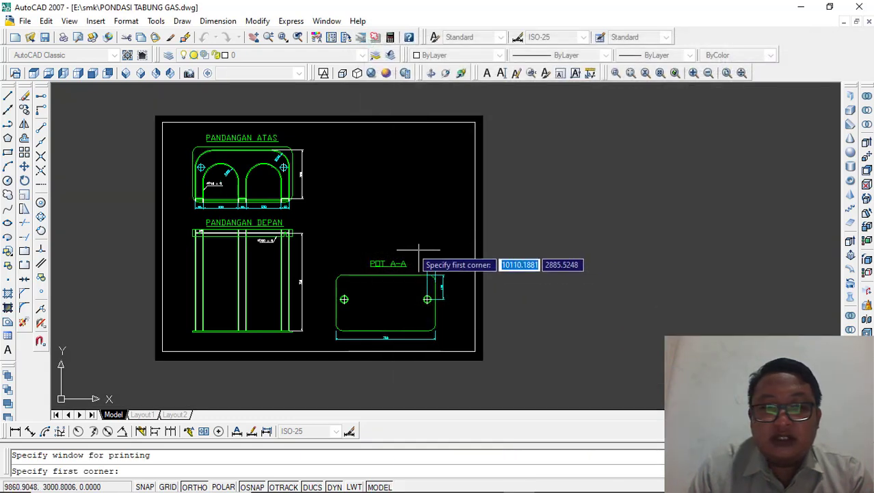
click(155, 116)
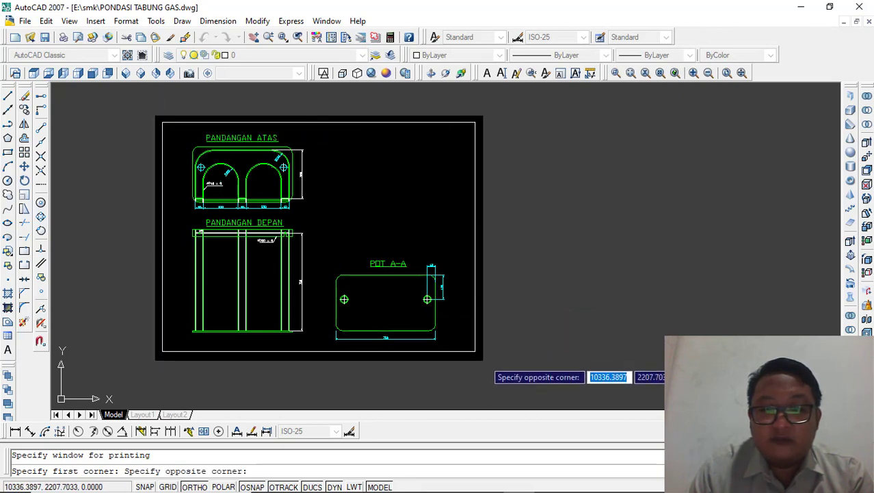
click(481, 360)
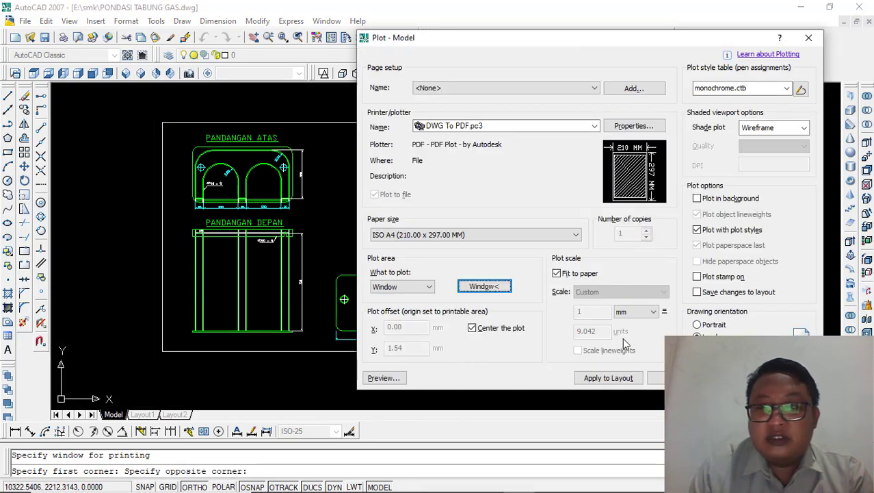
- Assign monochrome.ctb to all layouts for the PDF plot and select Wireframe as the shade plot
click(786, 88)
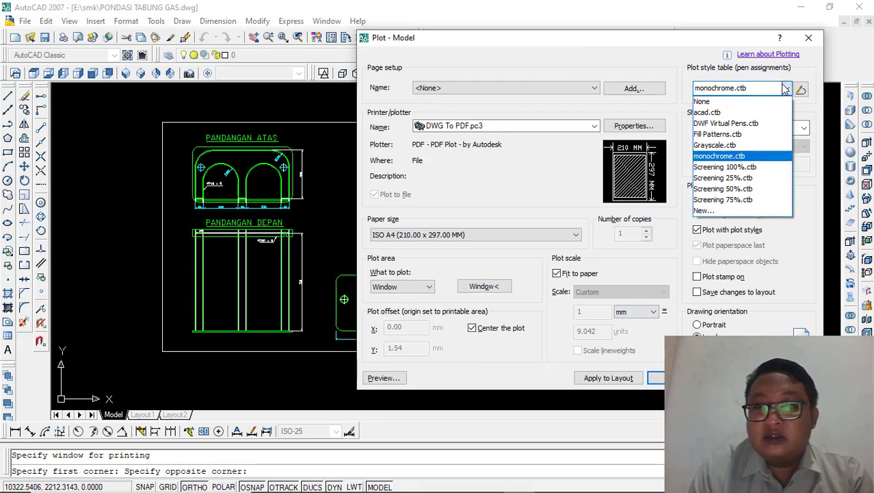
click(738, 156)
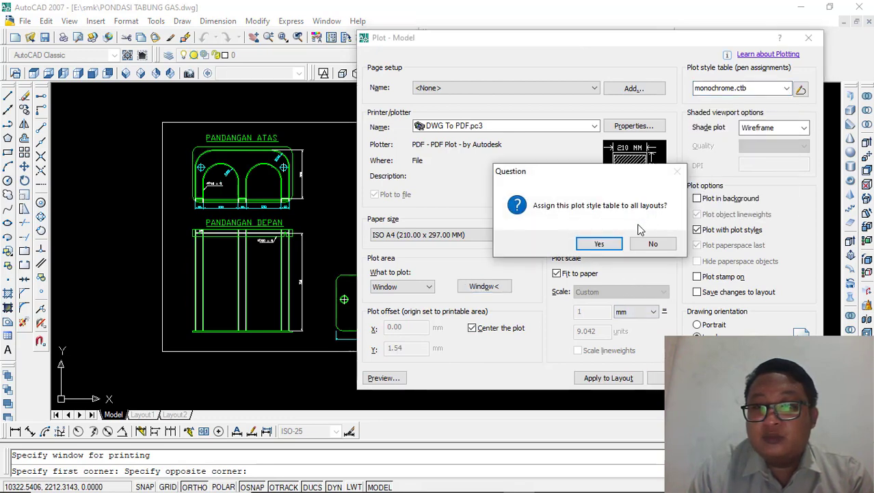
click(599, 244)
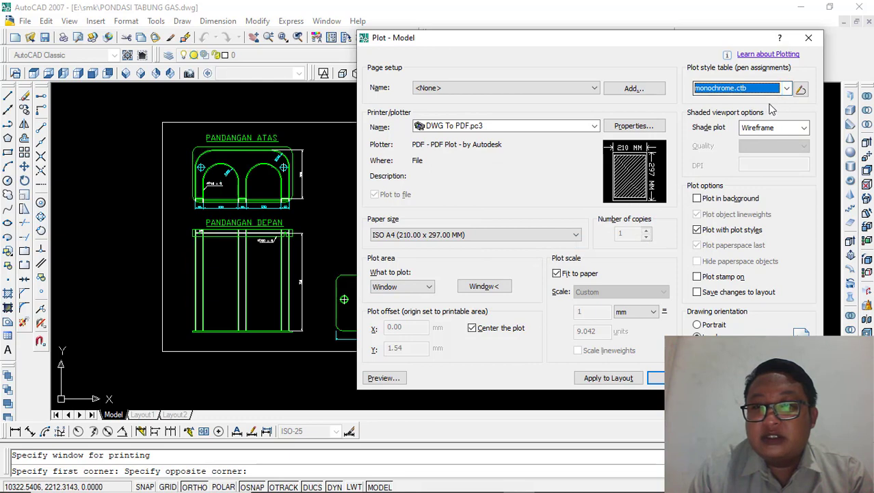
click(794, 128)
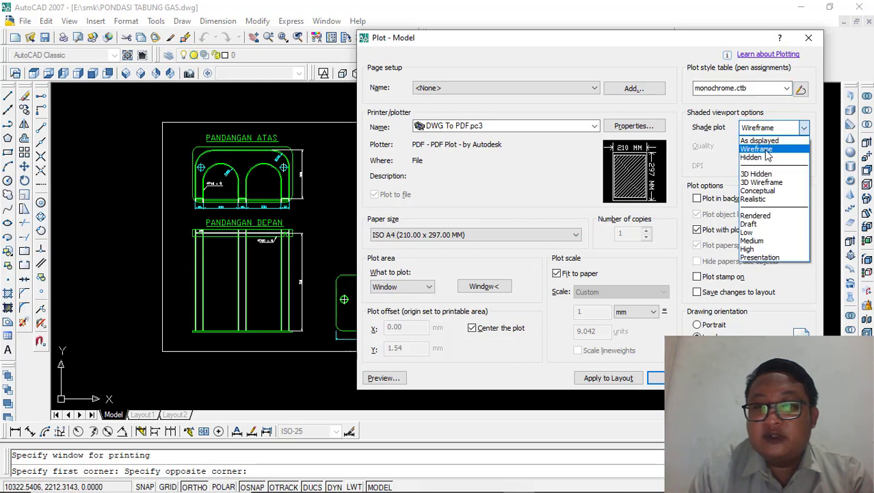
click(767, 145)
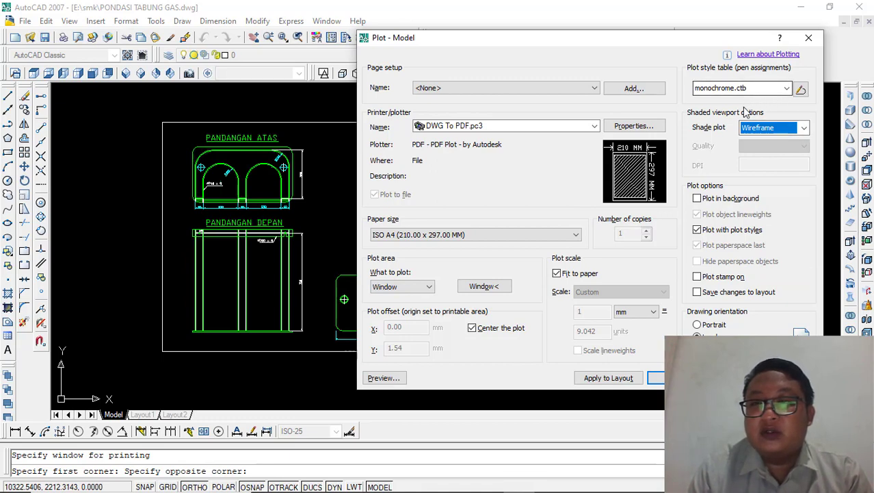
click(788, 90)
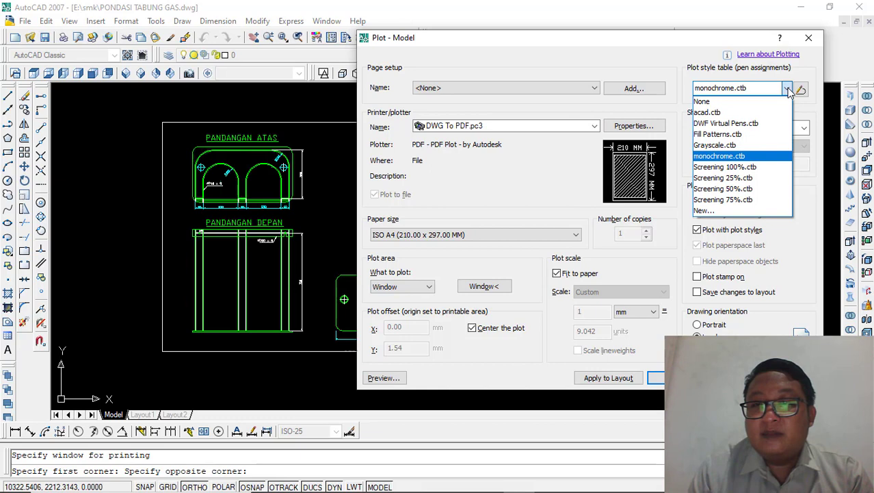
click(739, 156)
click(619, 243)
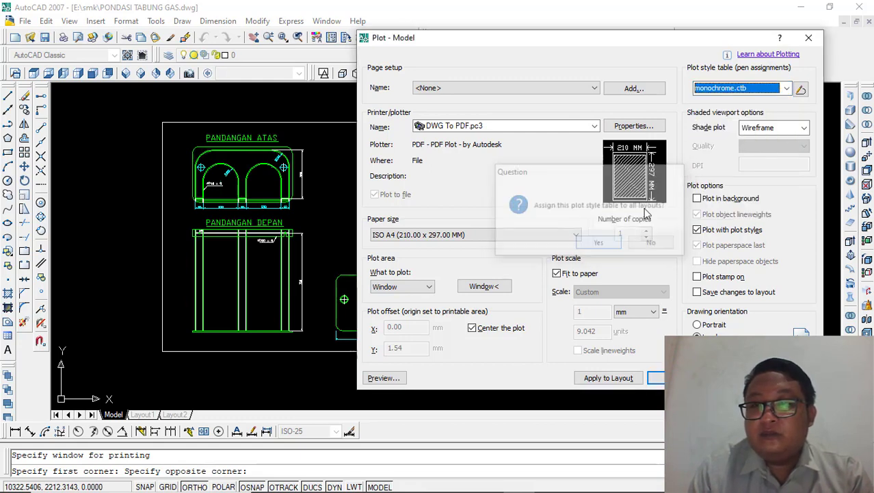
click(804, 129)
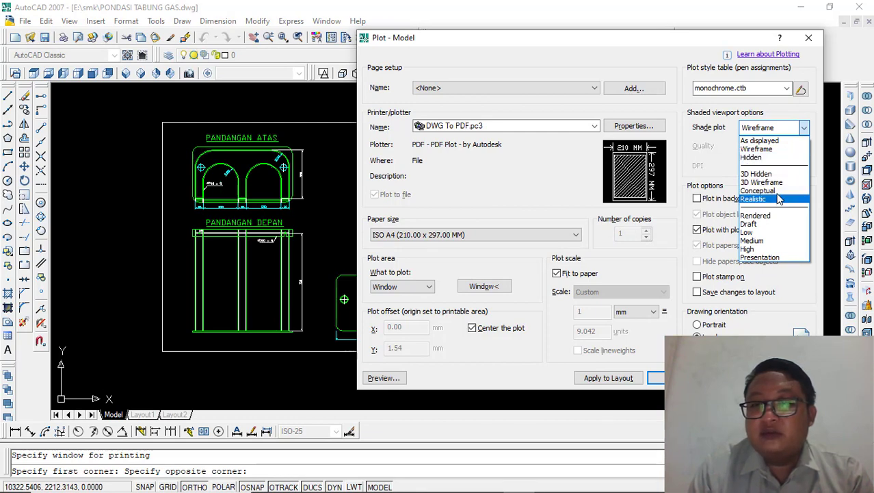
click(683, 145)
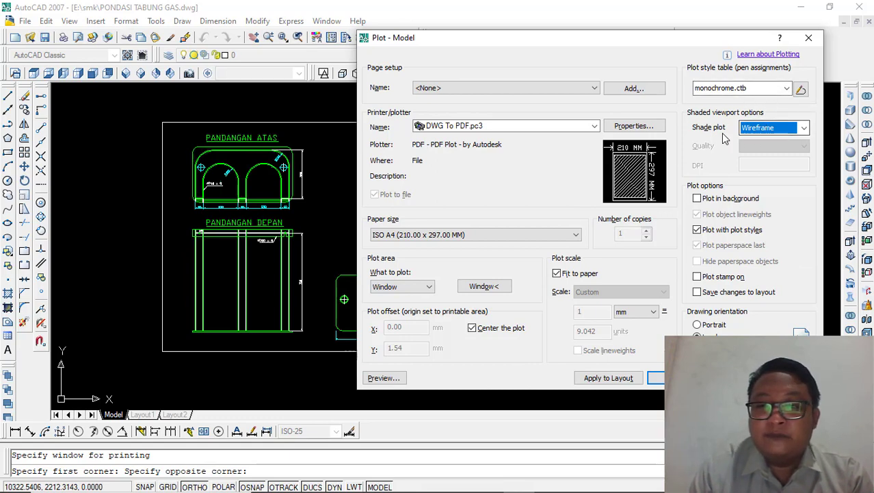
- Apply the plot settings to the layout, preview the monochrome plot and plot it from the preview
click(629, 379)
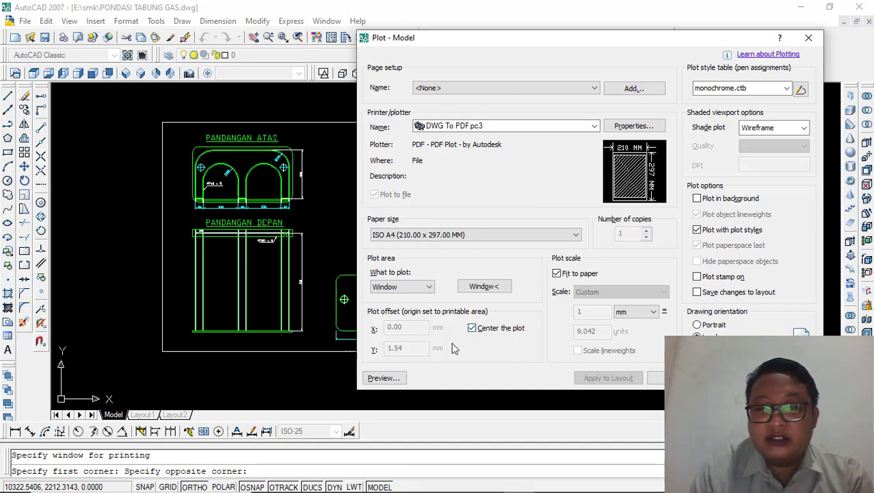
click(375, 379)
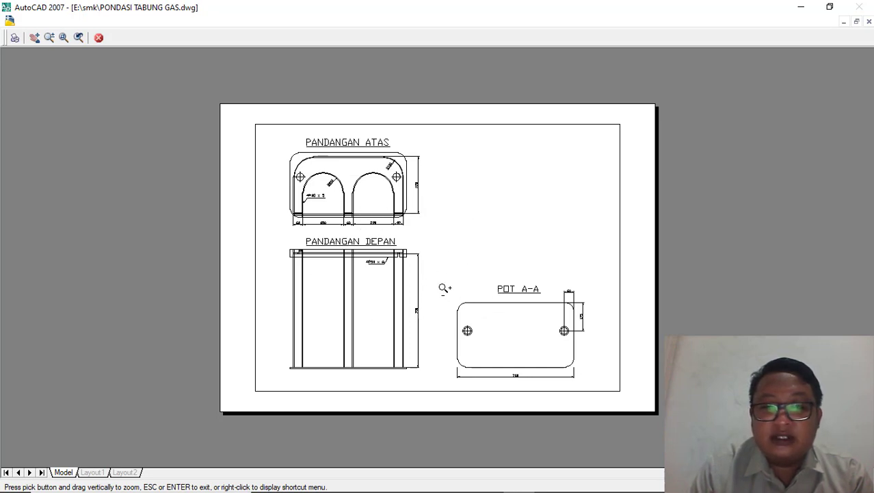
click(15, 39)
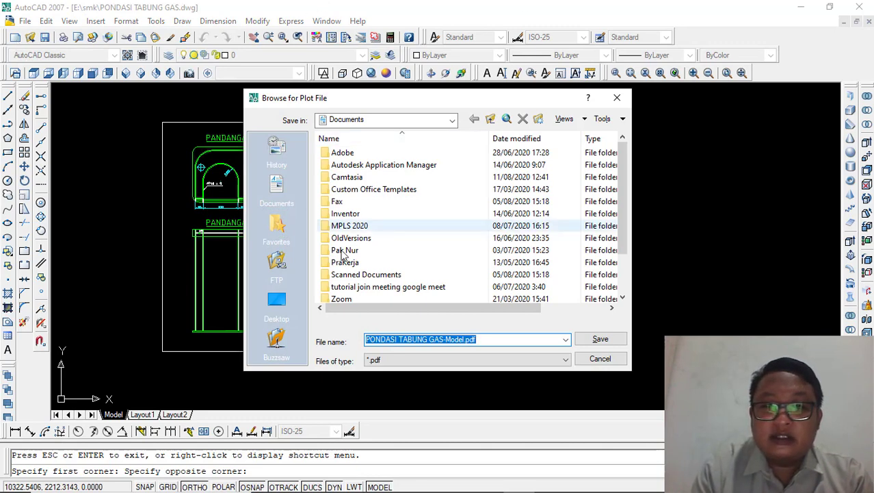
- Save the plot as PONDASI TABUNG GAS-Model.pdf in the Music folder
click(453, 121)
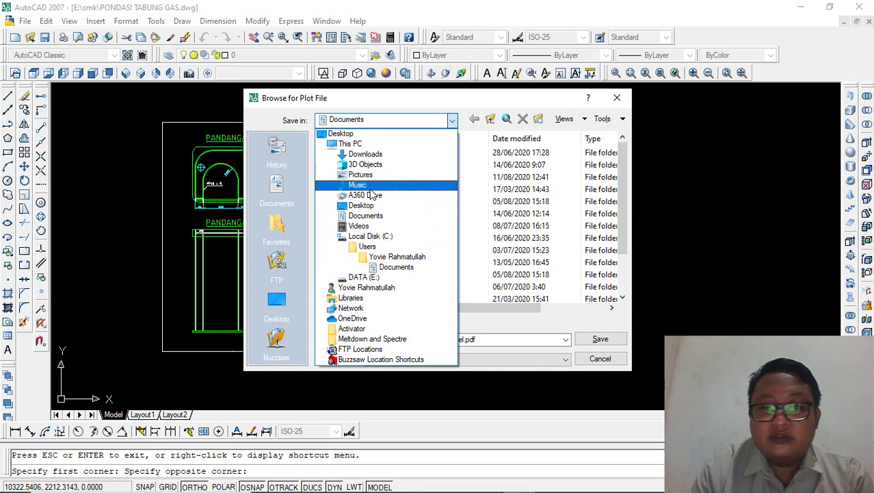
click(374, 186)
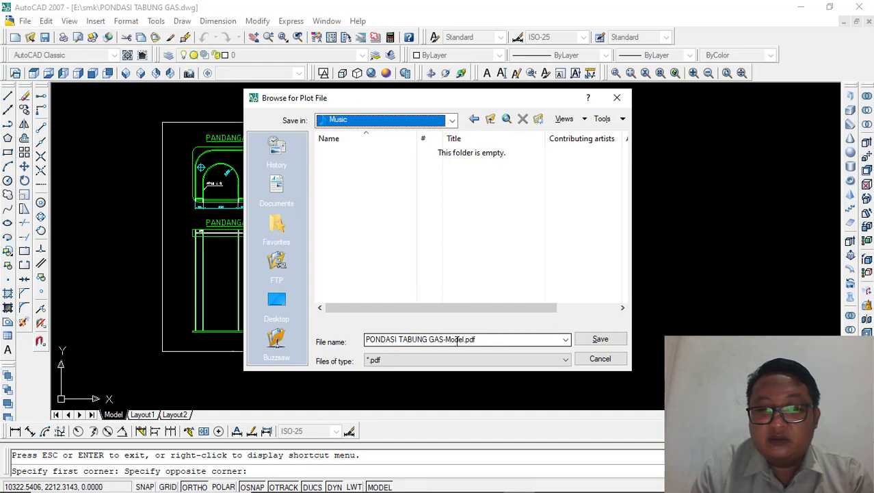
click(600, 339)
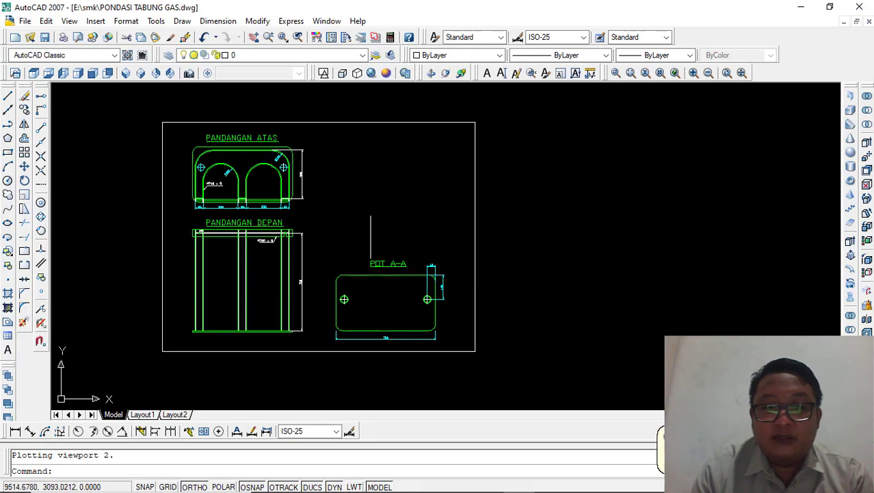
- Switch to File Explorer, open the plotted PDF from the Music folder in a maximized Acrobat window and dismiss the pop-up
mouse_move(392, 490)
click(327, 485)
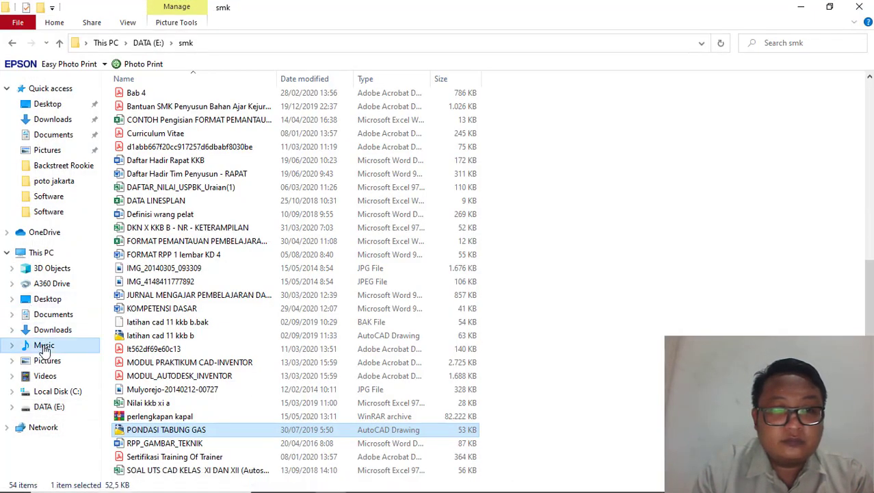
click(44, 346)
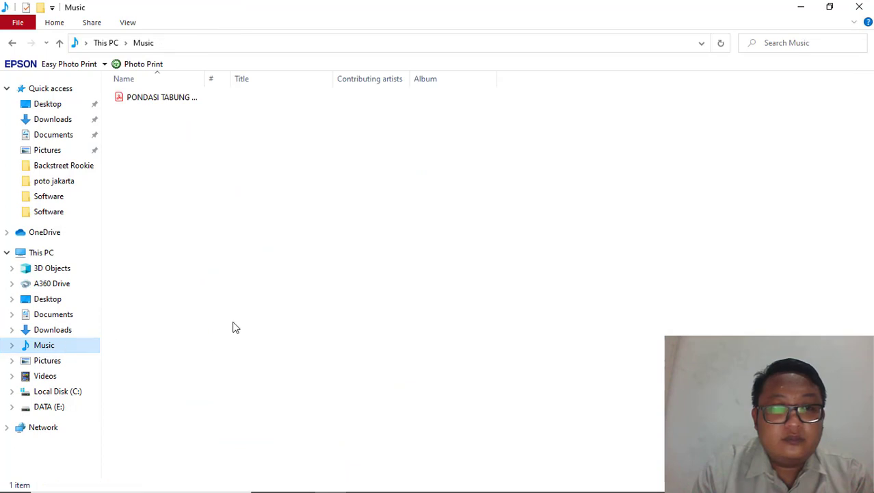
click(172, 99)
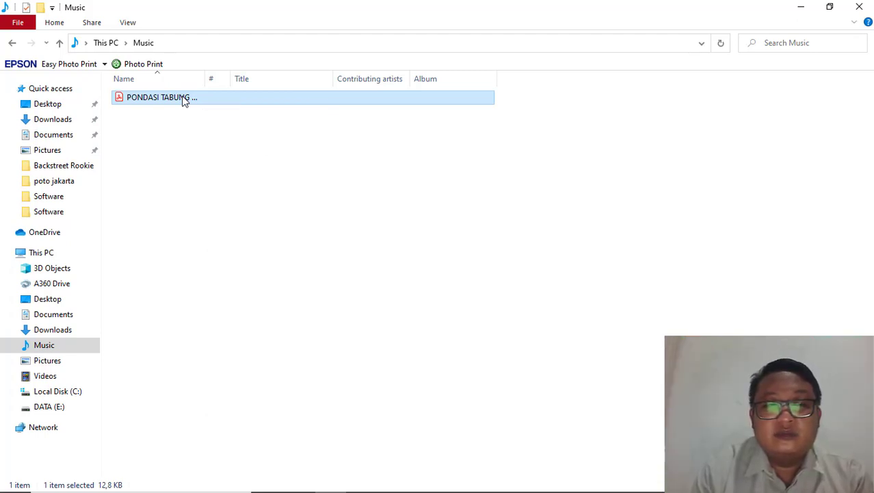
double_click(173, 97)
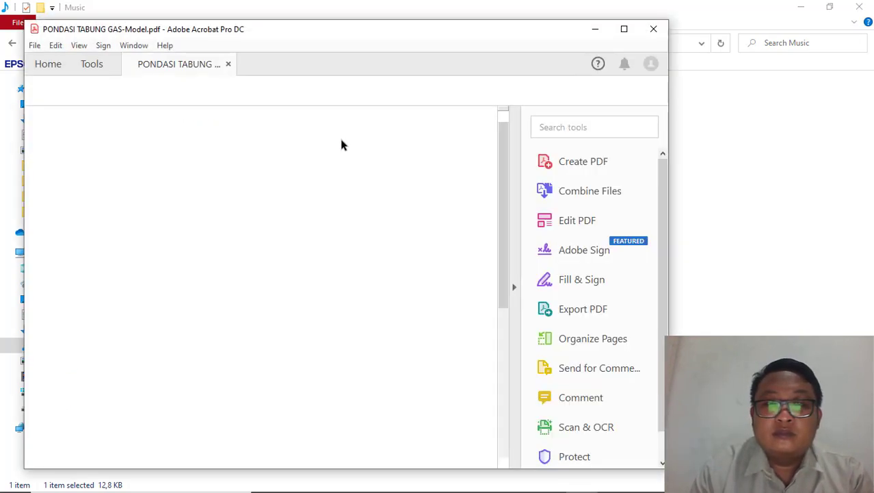
click(624, 30)
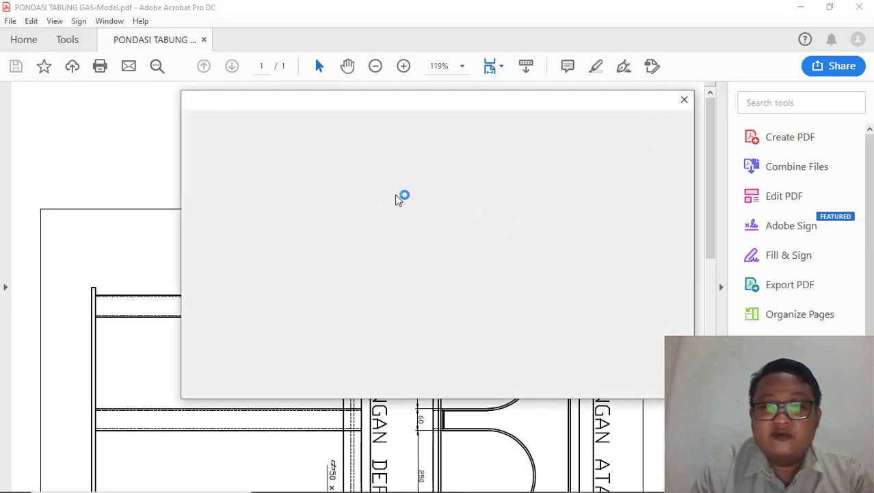
click(693, 104)
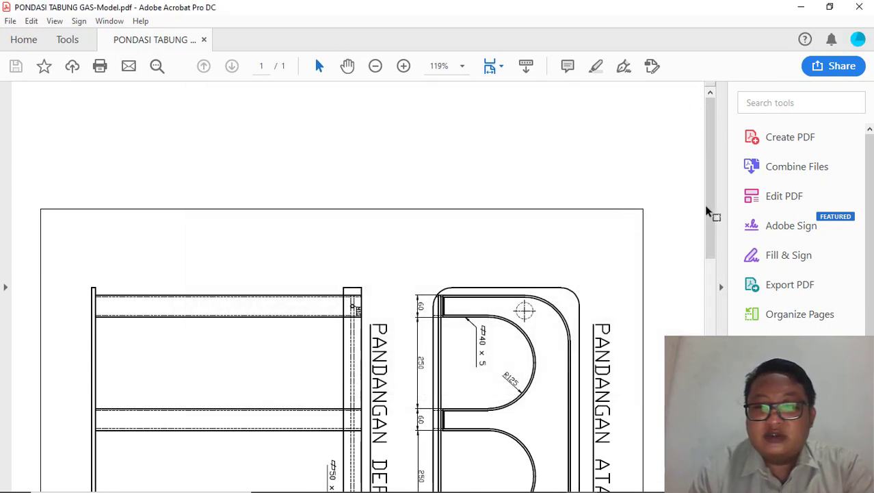
- Examine all views and dimensions on the plotted PDF page, down to the POT A-A section
scroll(594, 281, down, 5)
scroll(594, 281, down, 8)
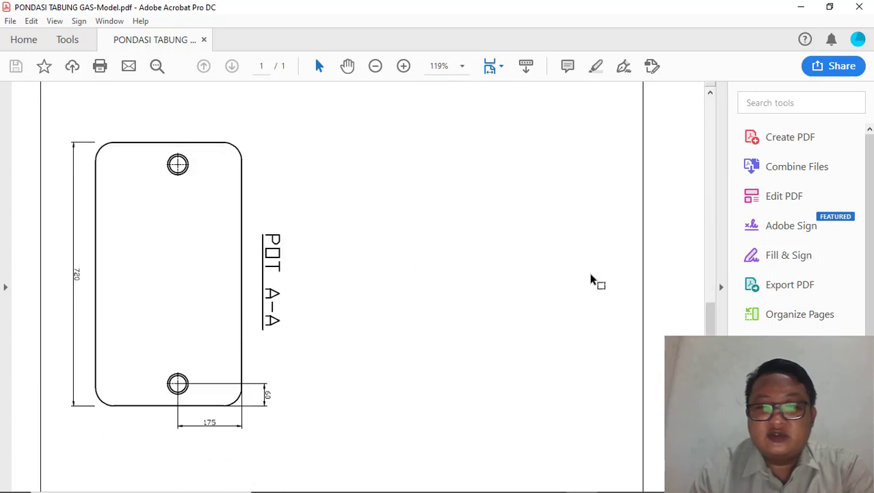
scroll(594, 280, up, 12)
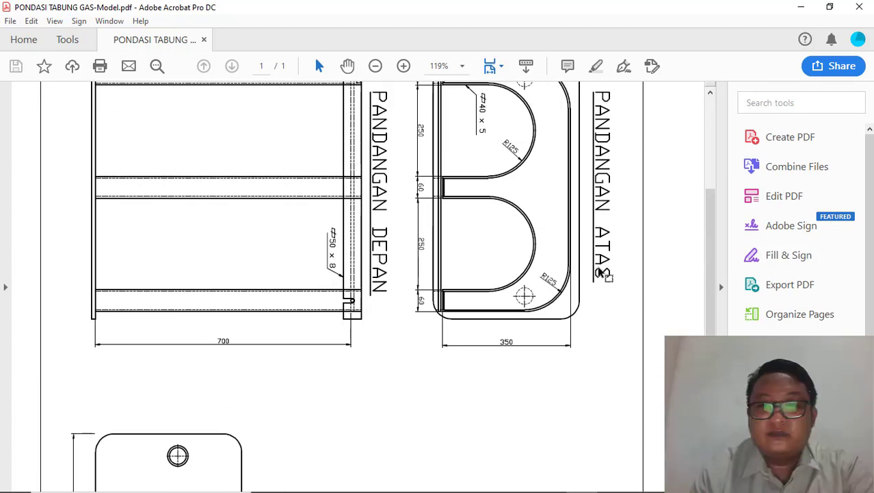
- Close the PDF and switch back to the foundation drawing in AutoCAD
click(859, 6)
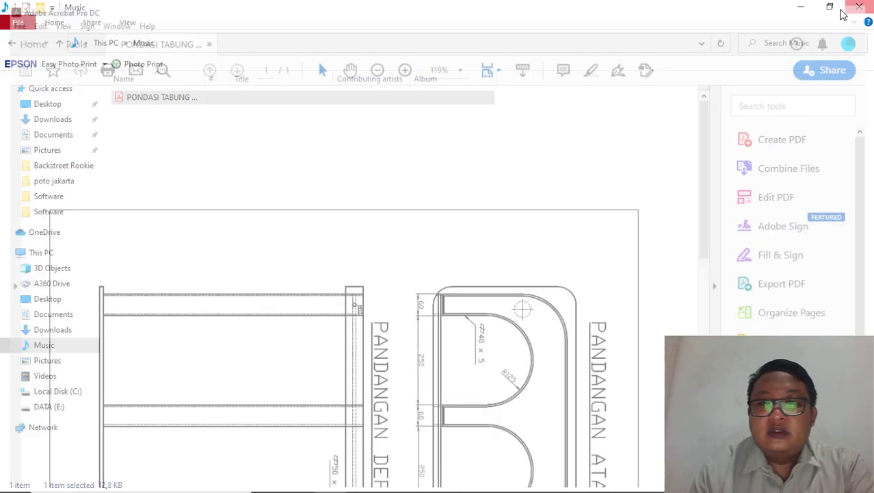
mouse_move(431, 477)
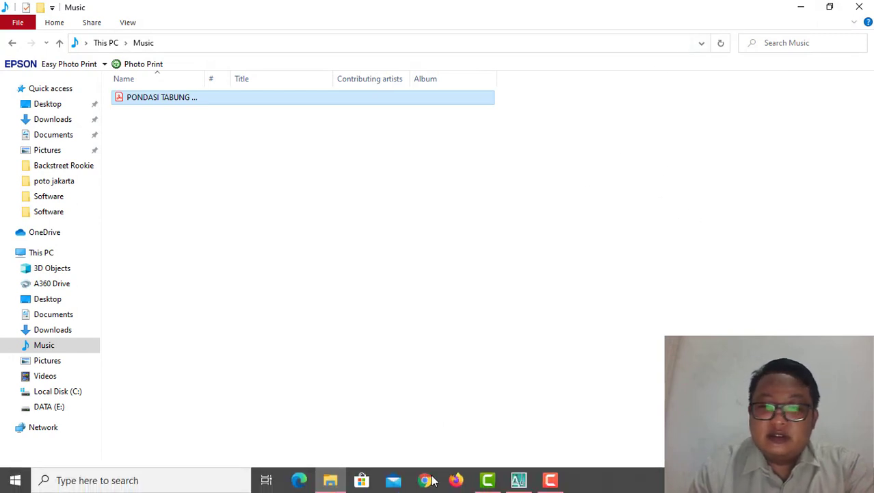
click(538, 483)
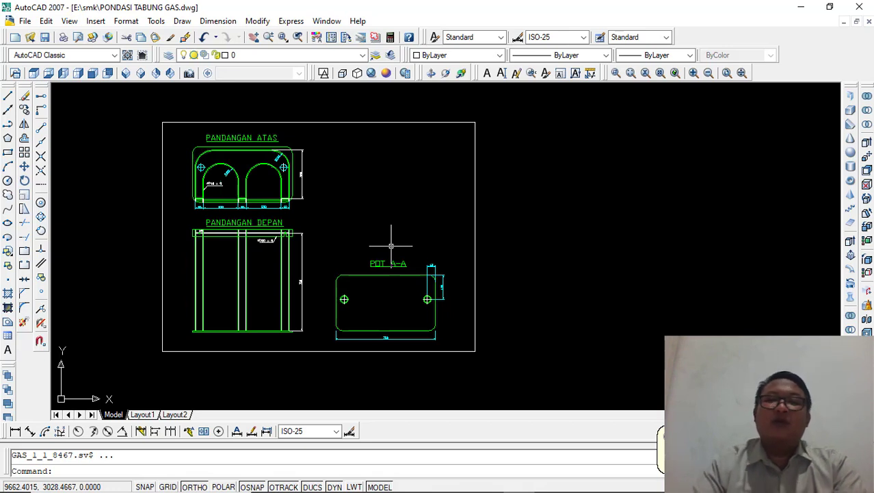
mouse_move(458, 490)
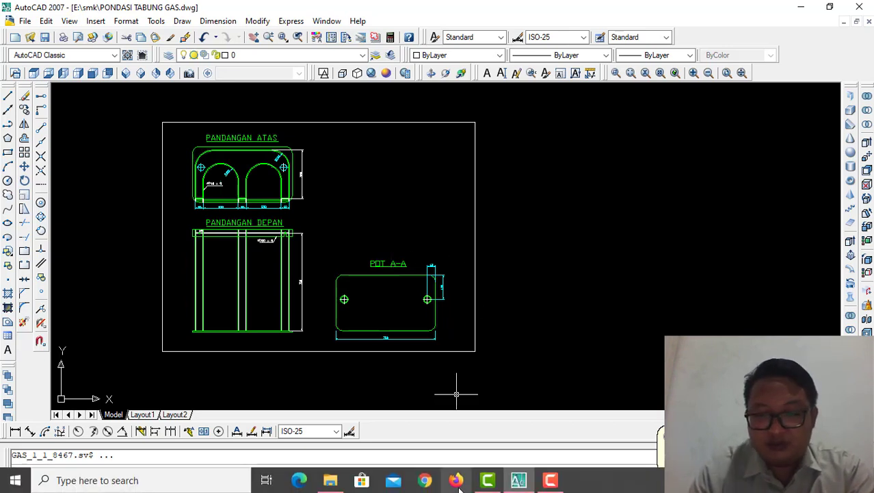